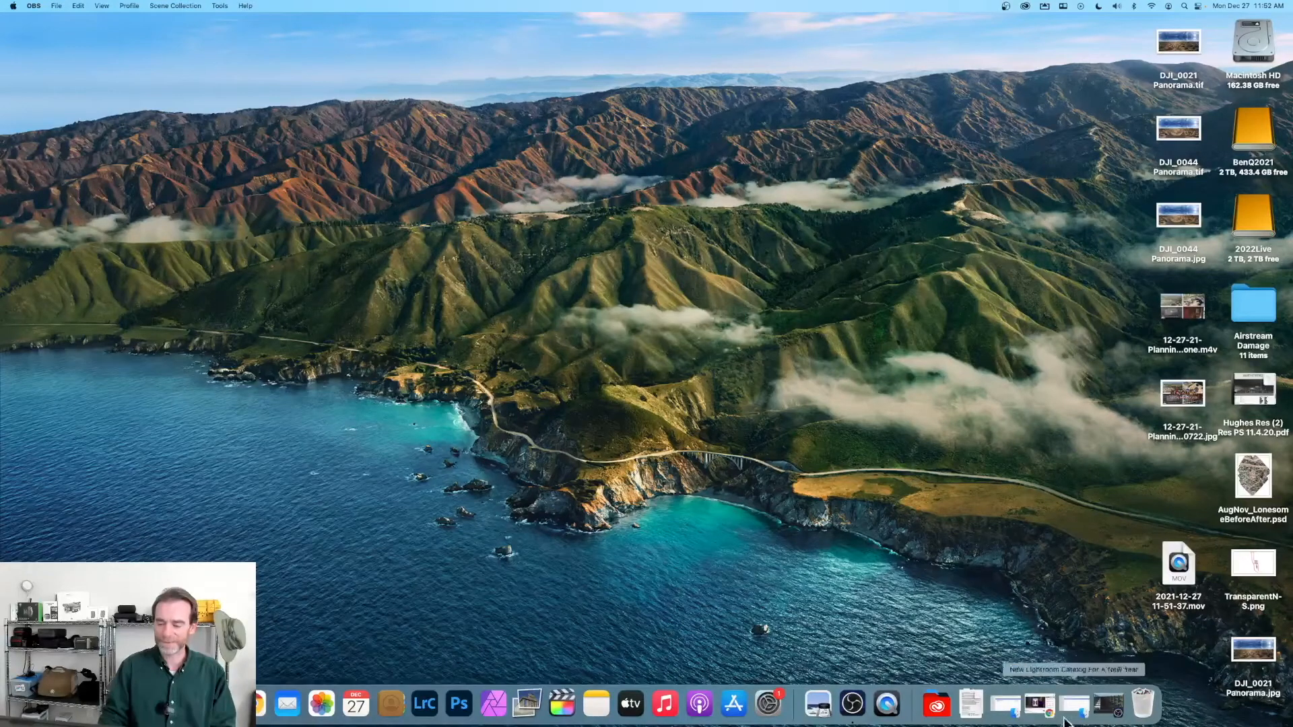
- Hide the Logitec Camera source in OBS Studio, then minimize OBS to show the desktop
{"action": "left_click", "coordinate": [1104, 713]}
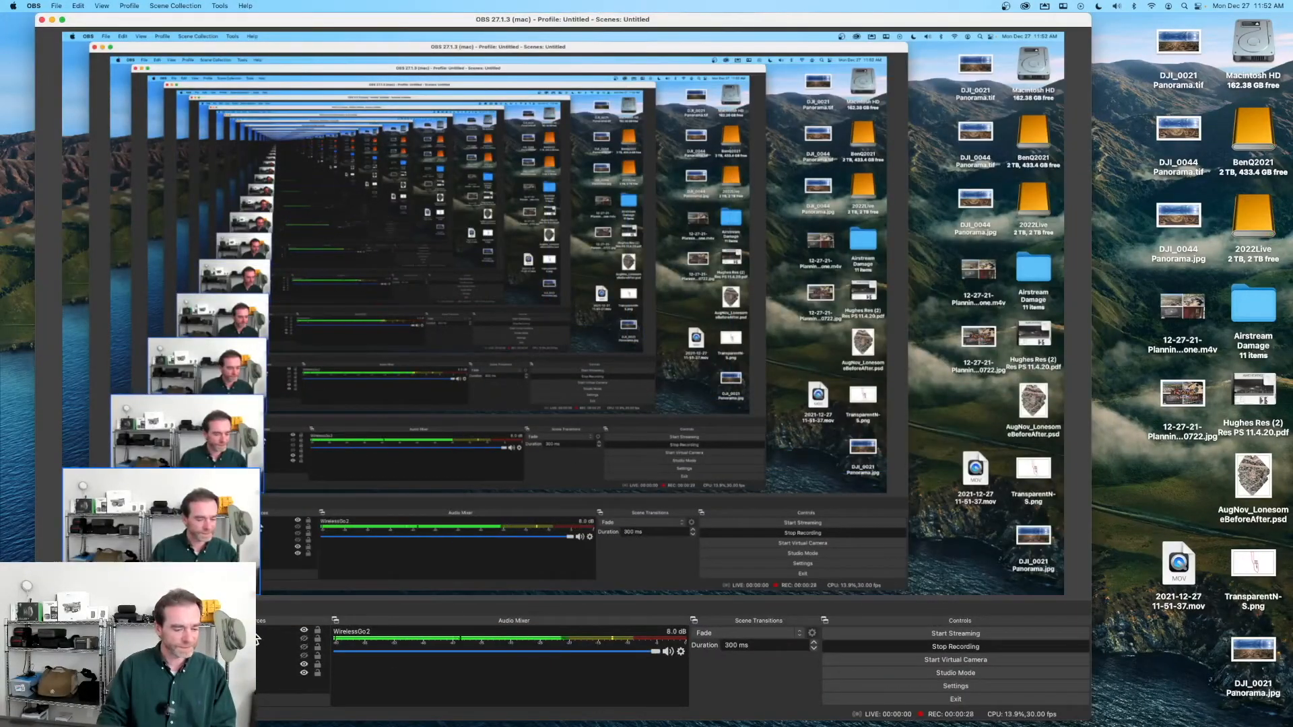
{"action": "left_click", "coordinate": [304, 630]}
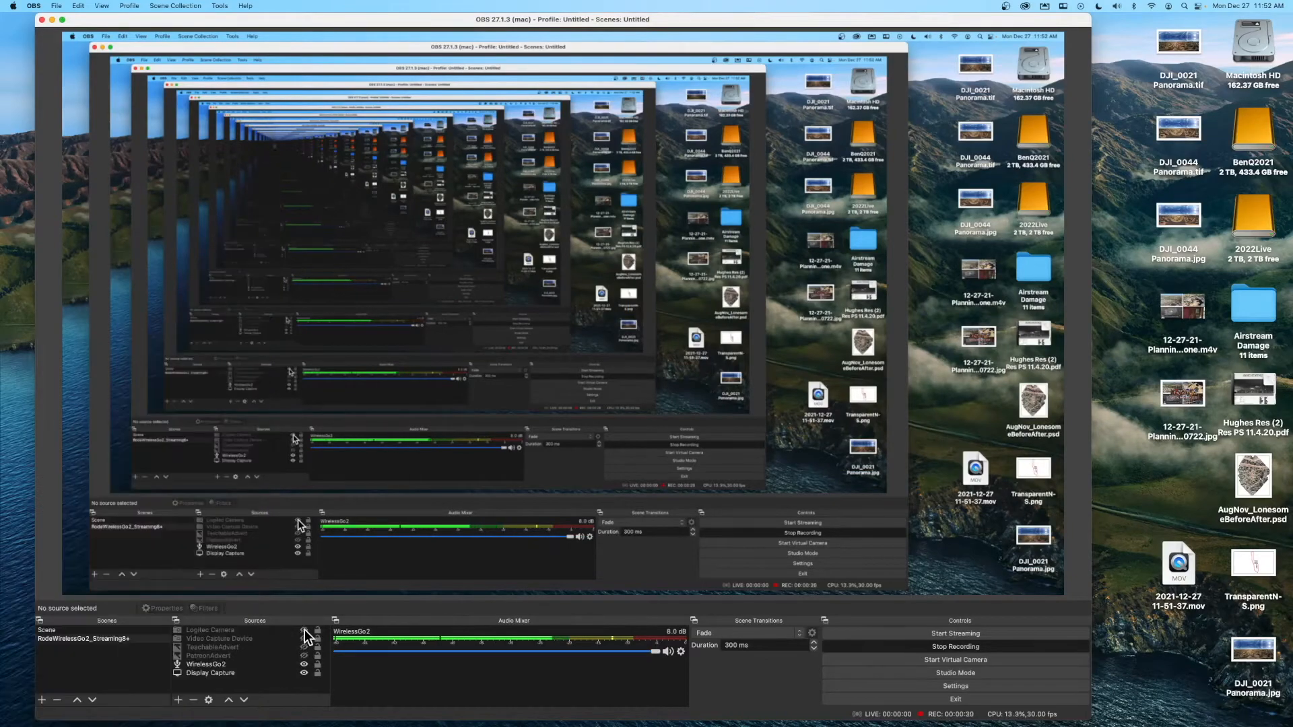
{"action": "left_click", "coordinate": [52, 20]}
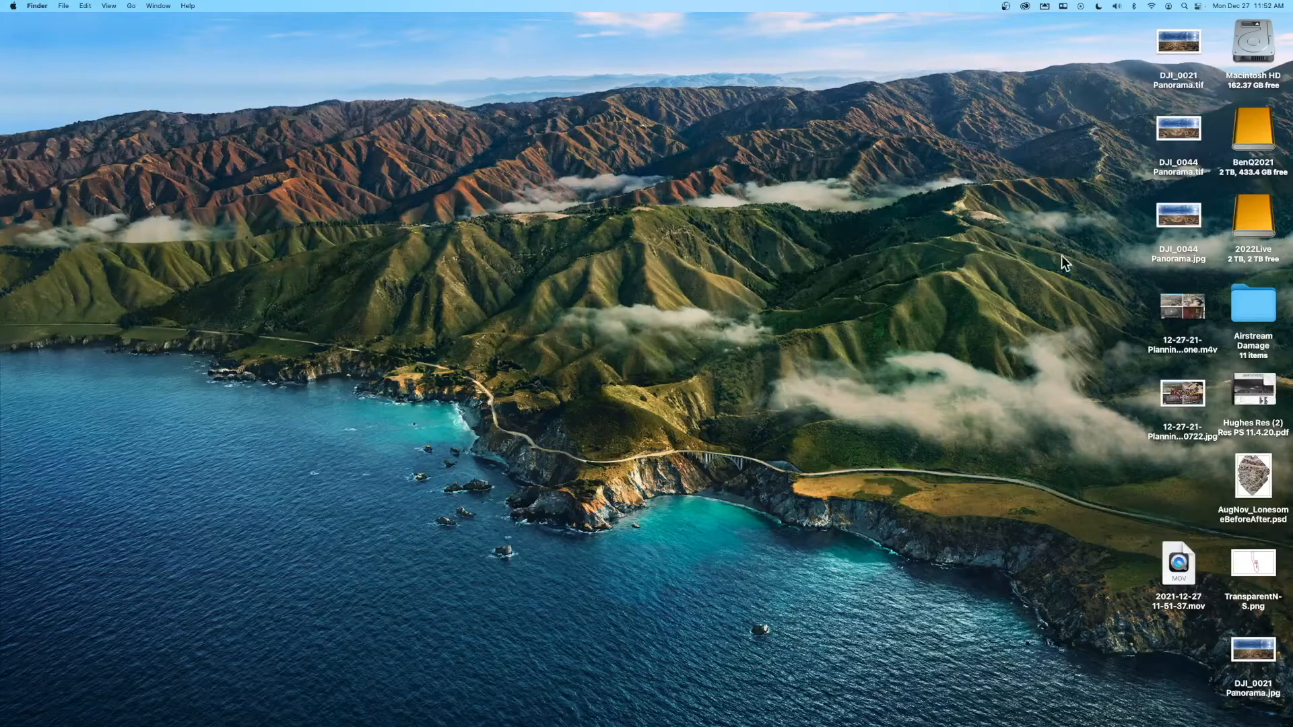
- Open the BenQ2021 drive in a Finder window and move the window up-left
{"action": "left_click", "coordinate": [1260, 40]}
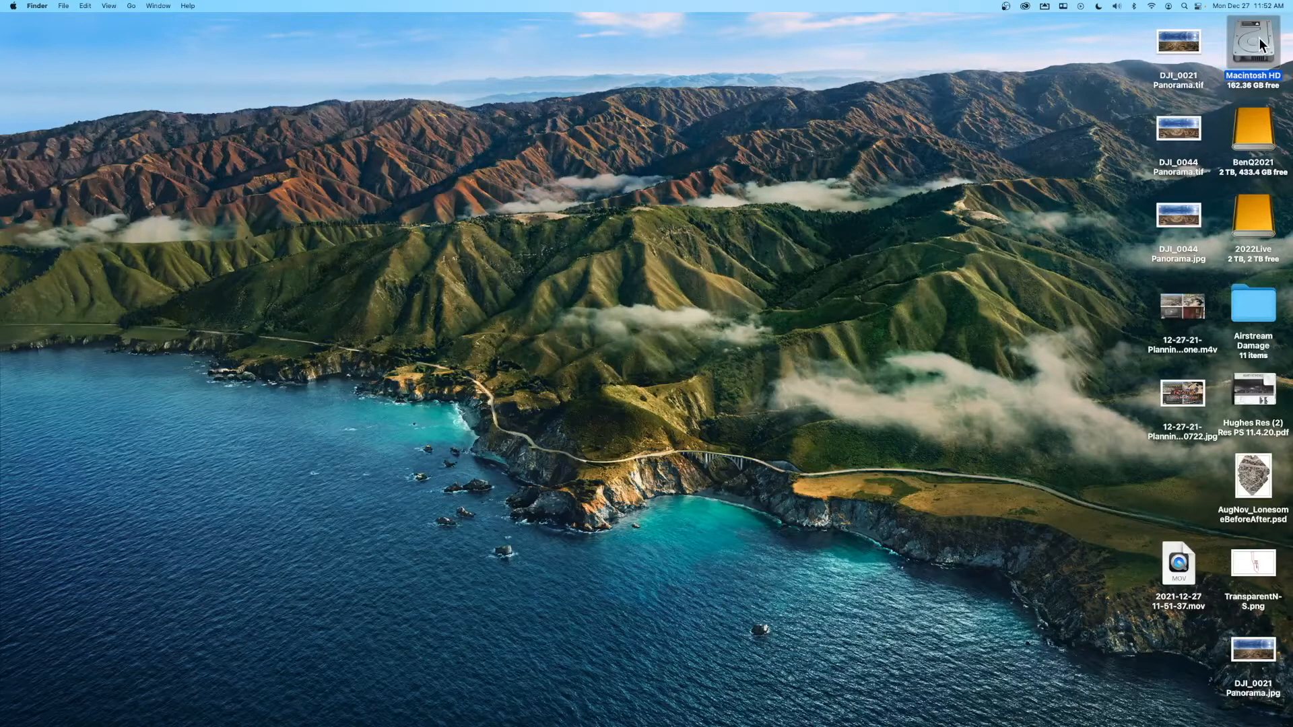
{"action": "left_click", "coordinate": [1252, 138]}
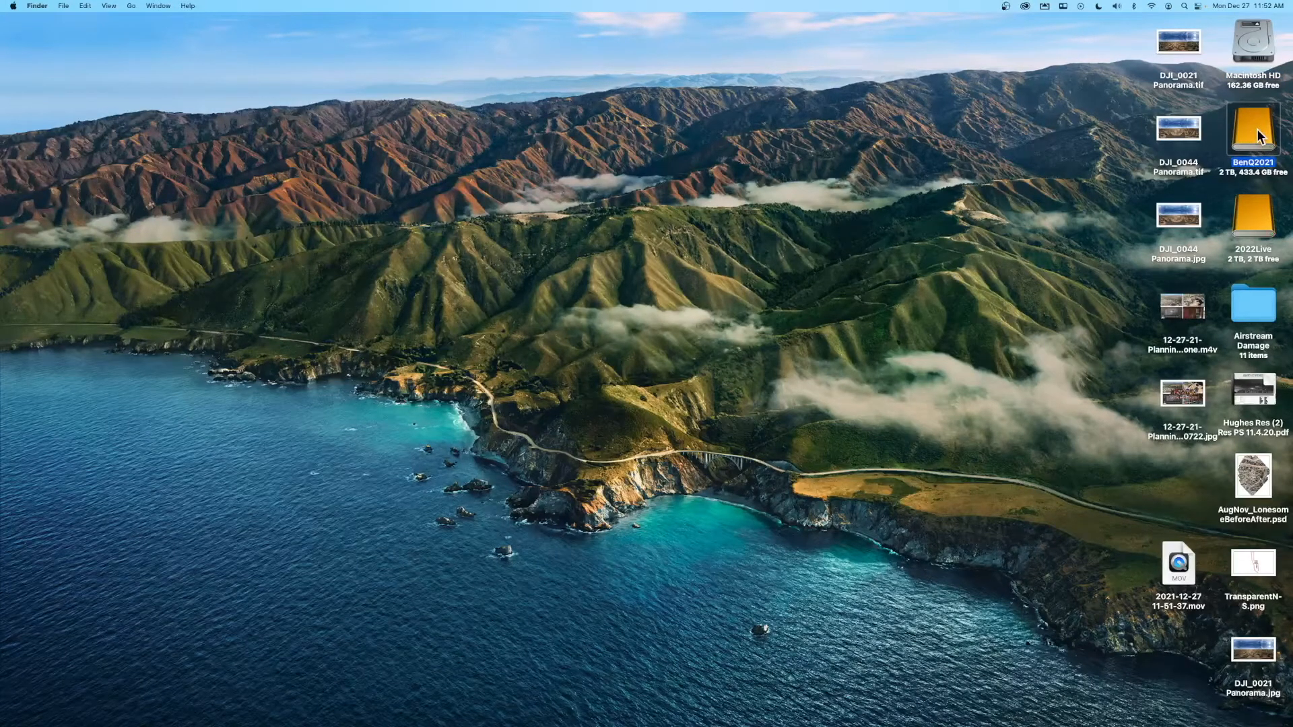
{"action": "double_click", "coordinate": [1257, 128]}
{"action": "left_click_drag", "start_coordinate": [904, 195], "coordinate": [787, 125]}
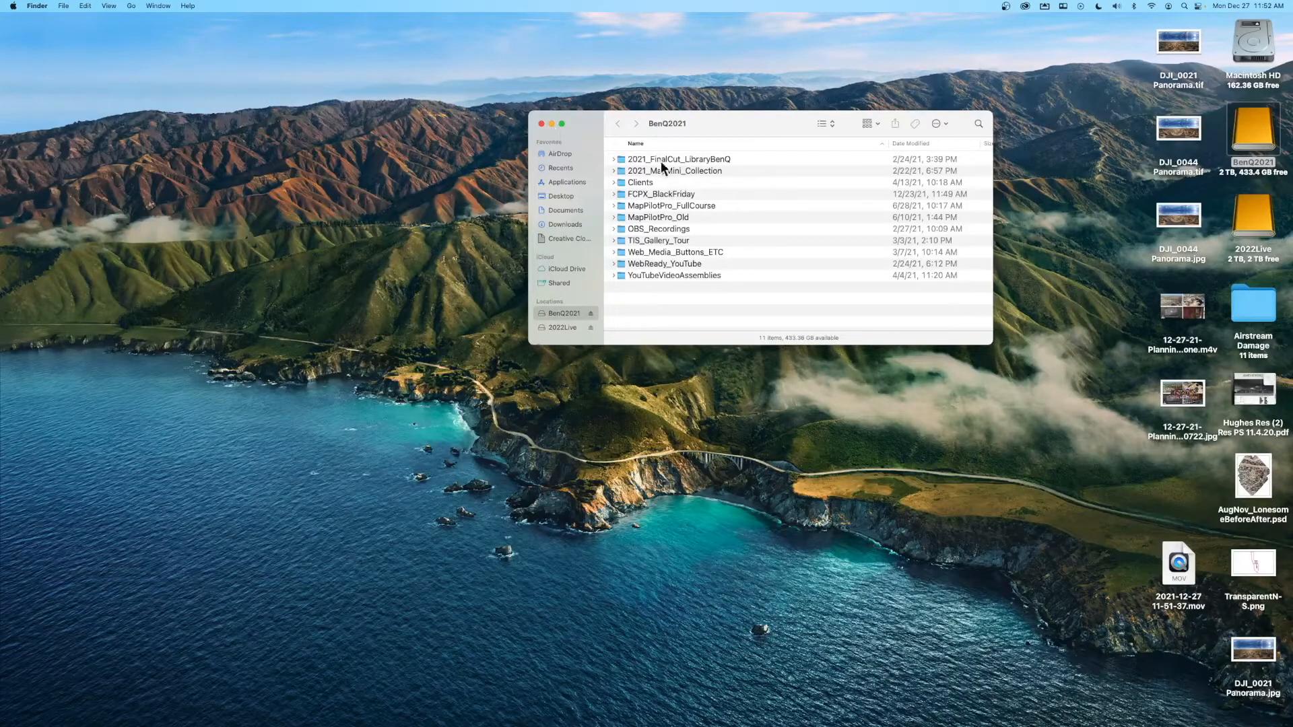
- Browse 2021_MacMini_Collection > 2021_Mini to check 2021_Mini.lrcat, then close the window
{"action": "double_click", "coordinate": [695, 172]}
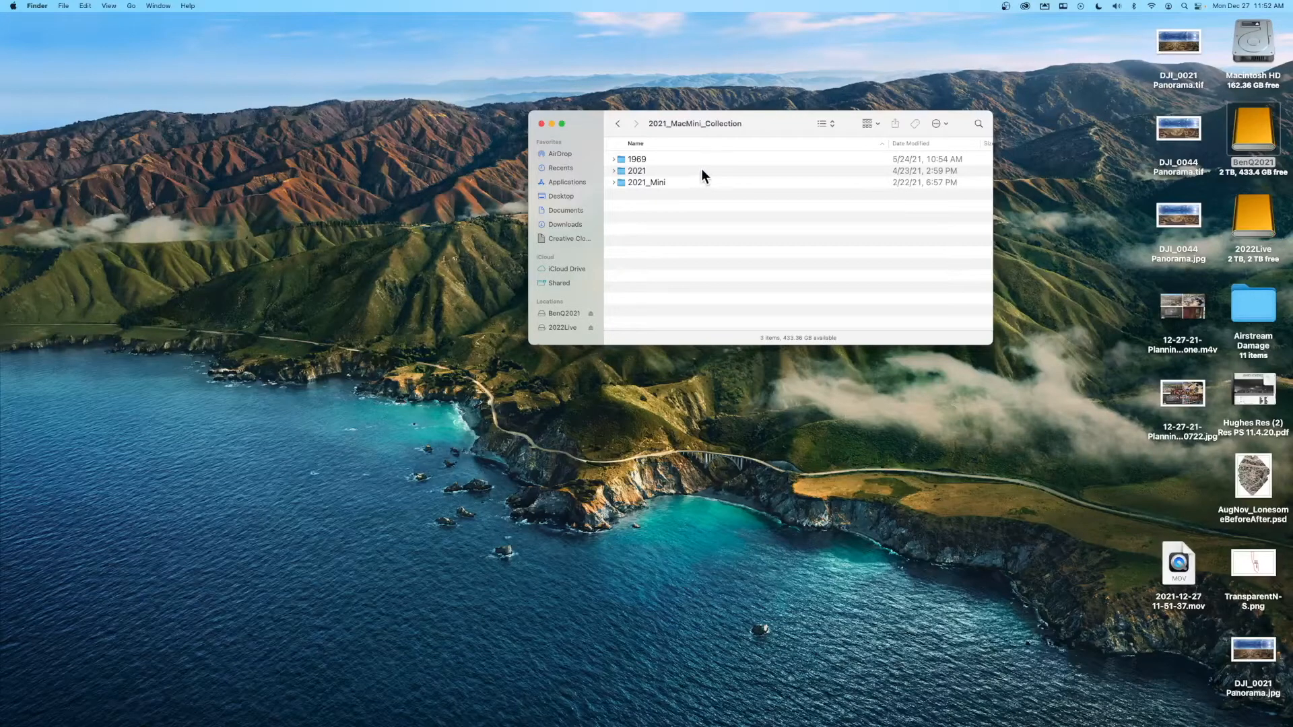
{"action": "double_click", "coordinate": [686, 181]}
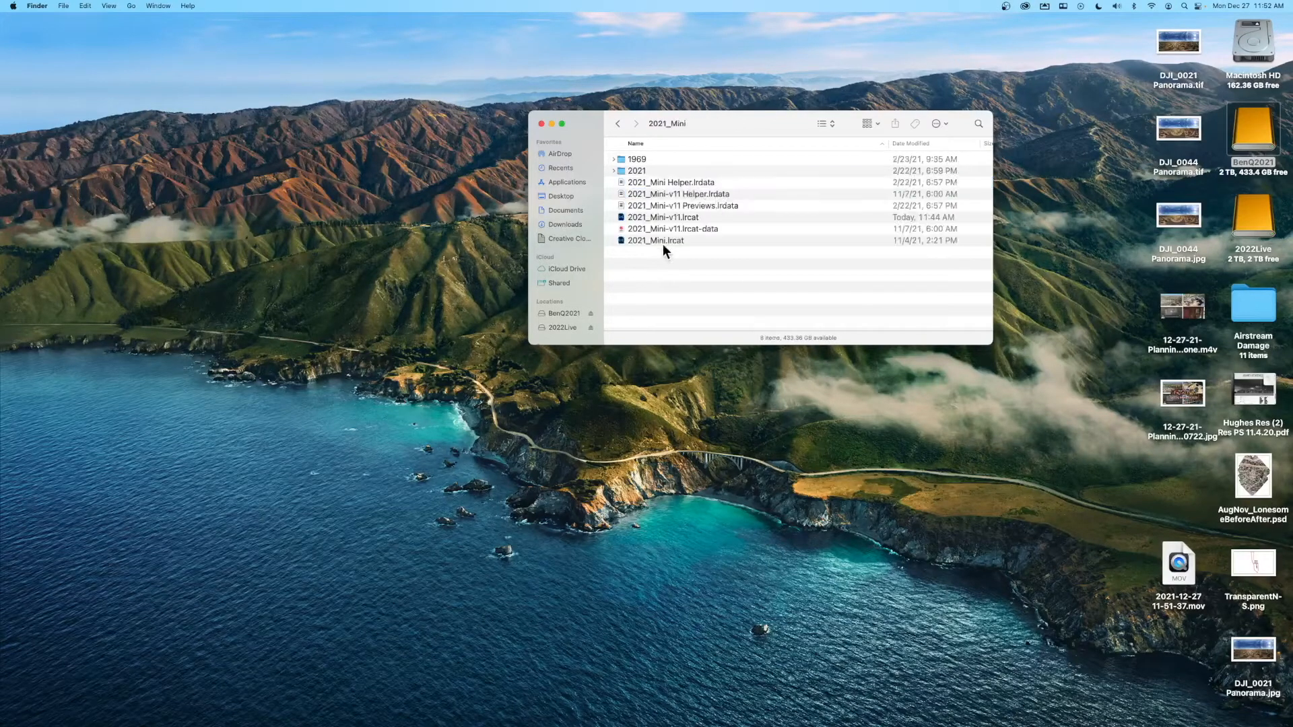
{"action": "left_click", "coordinate": [633, 242]}
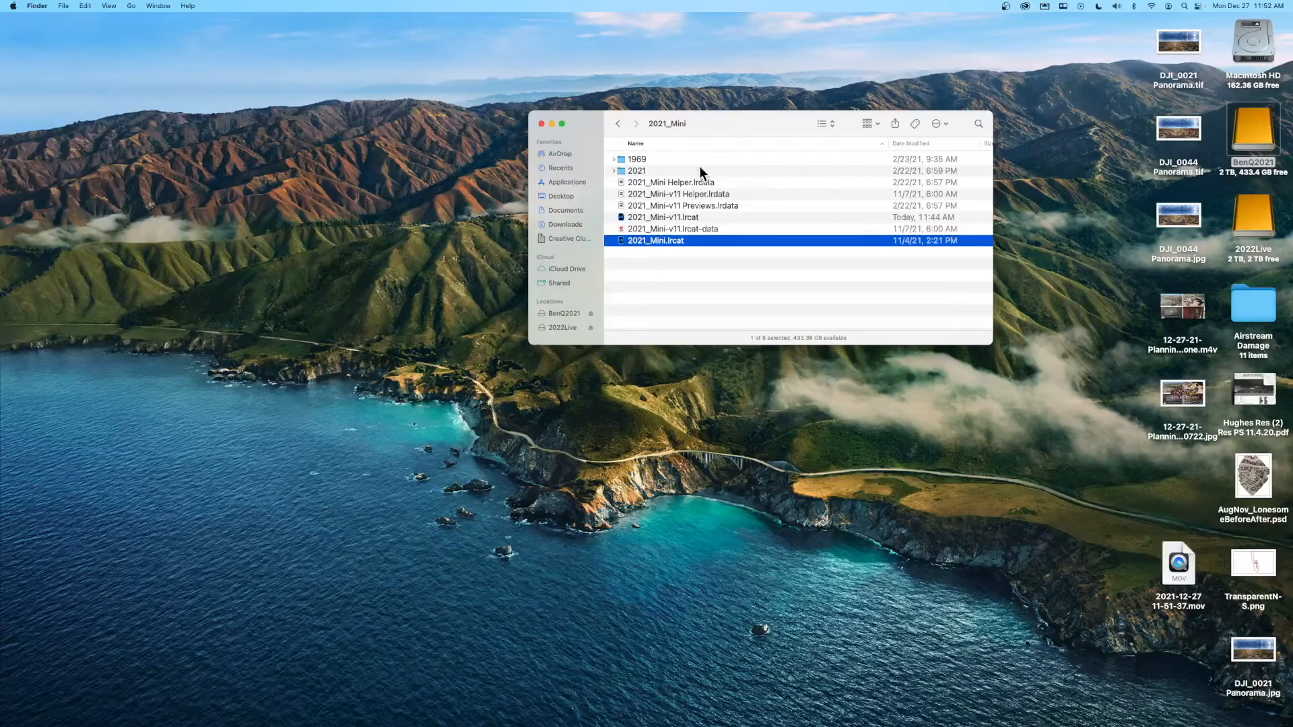
{"action": "left_click", "coordinate": [542, 124]}
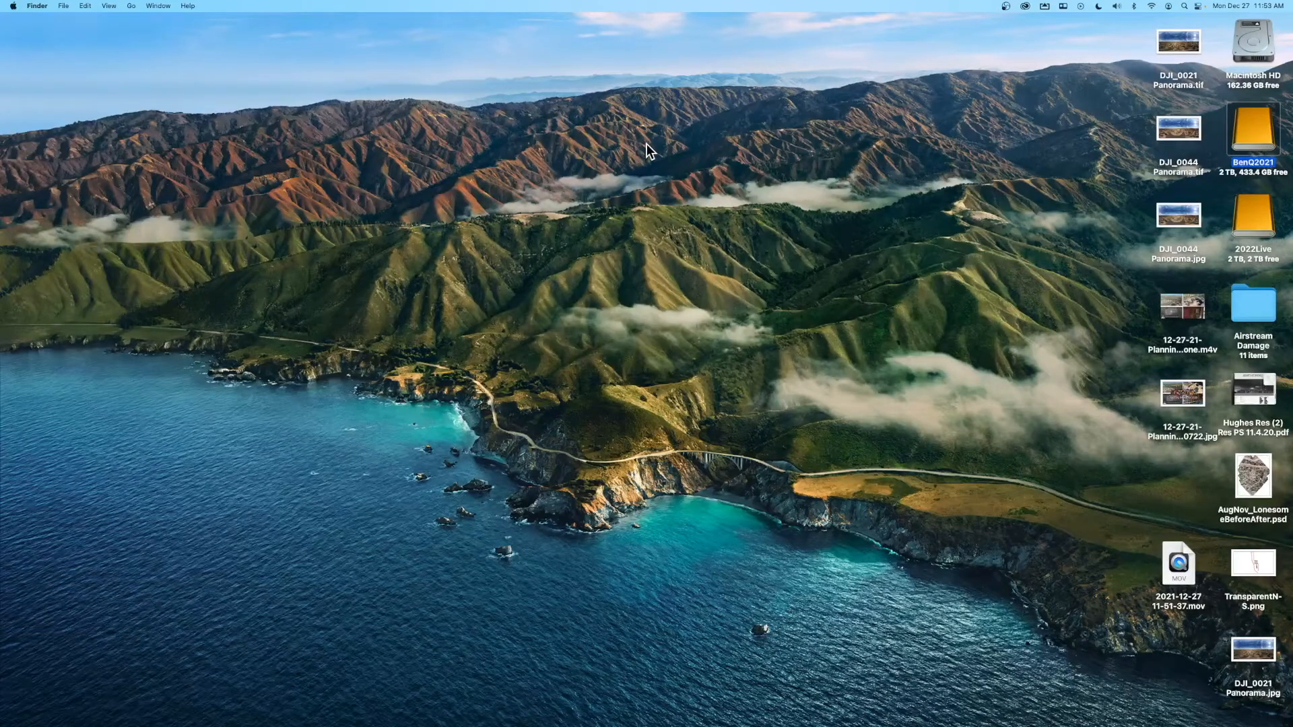
{"action": "mouse_move", "coordinate": [390, 722]}
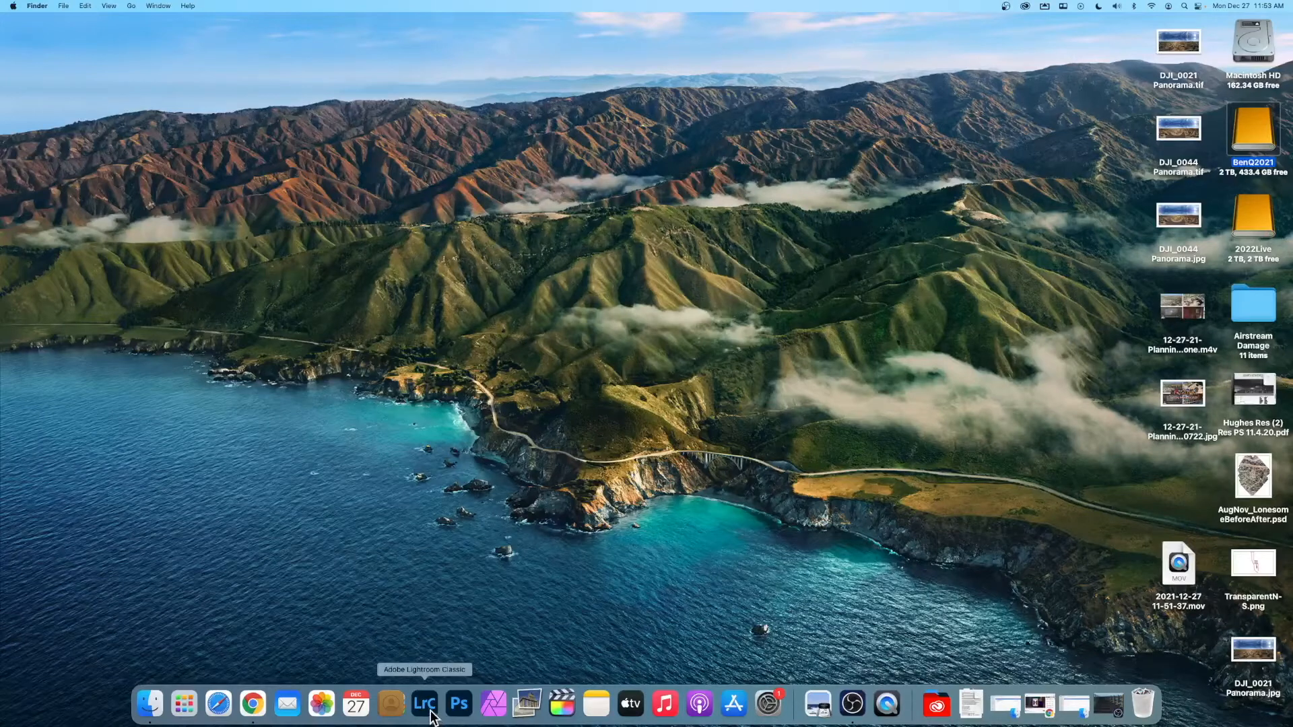
- Launch Lightroom Classic on the 2021_Mini-v11 catalog and look through its app and File menus
{"action": "left_click", "coordinate": [427, 707]}
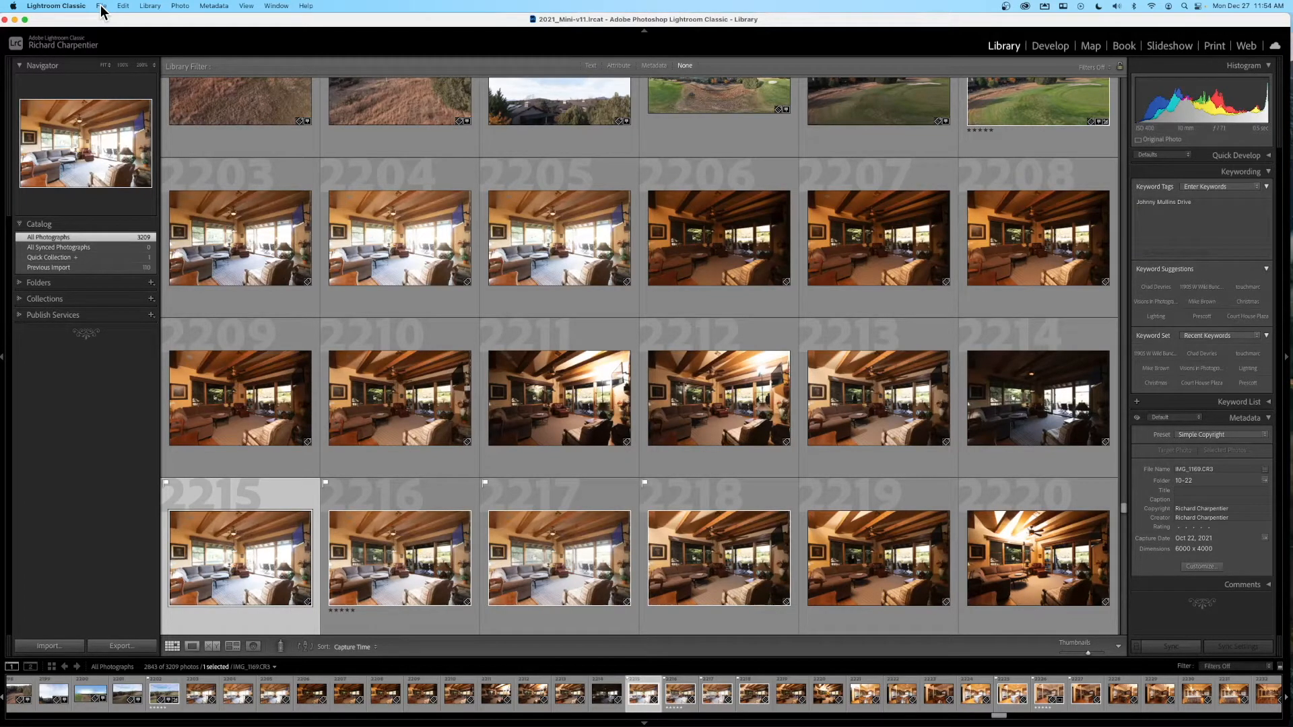
{"action": "left_click", "coordinate": [80, 7]}
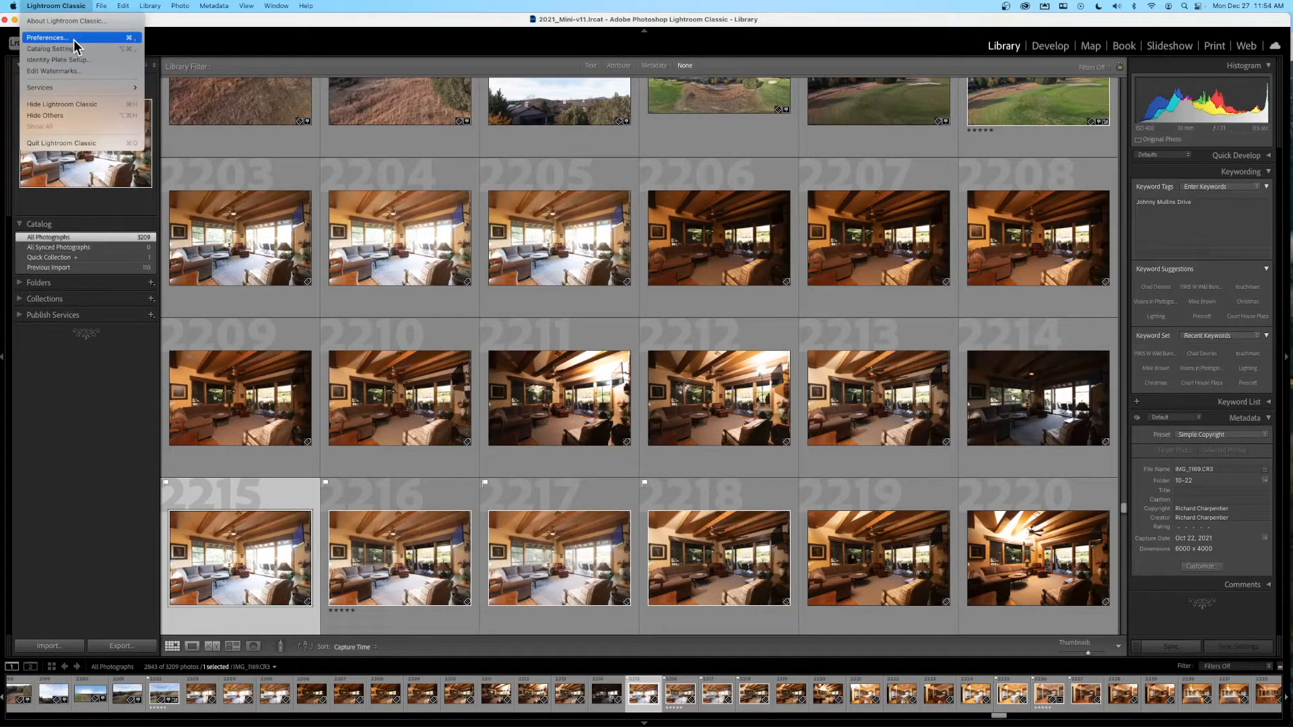
{"action": "left_click", "coordinate": [75, 6]}
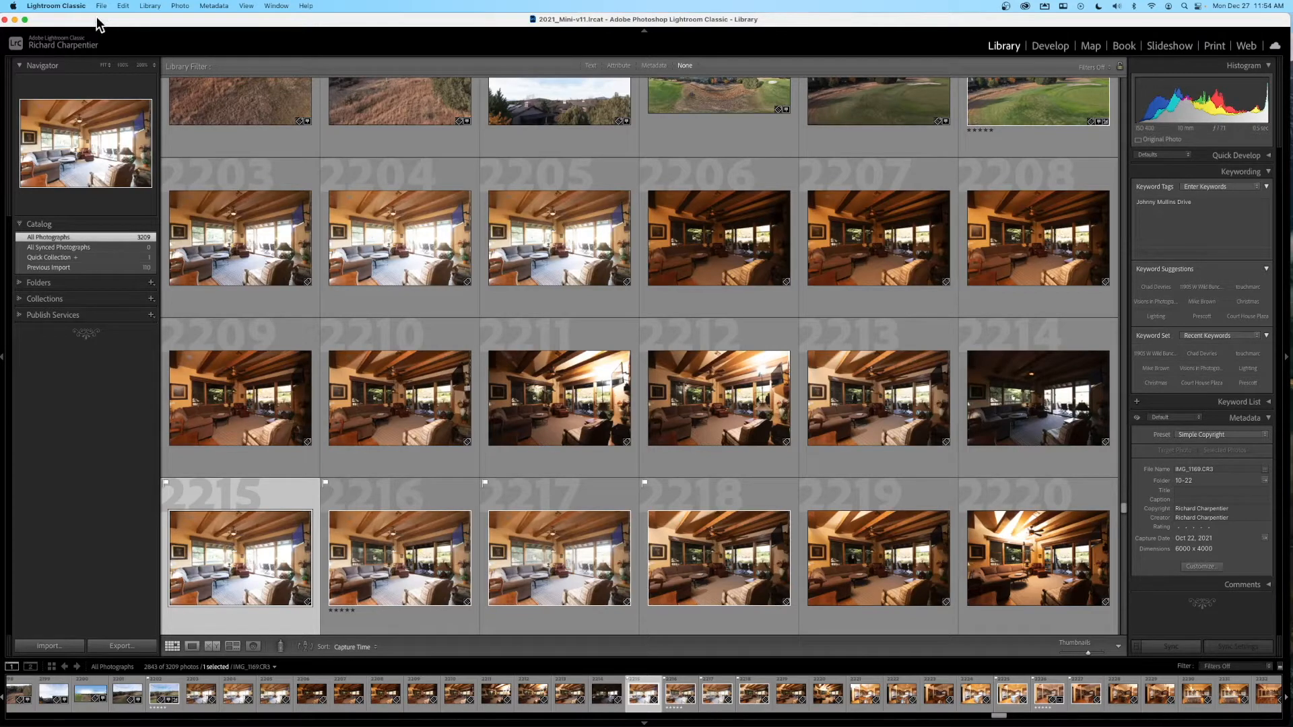
{"action": "left_click", "coordinate": [105, 6]}
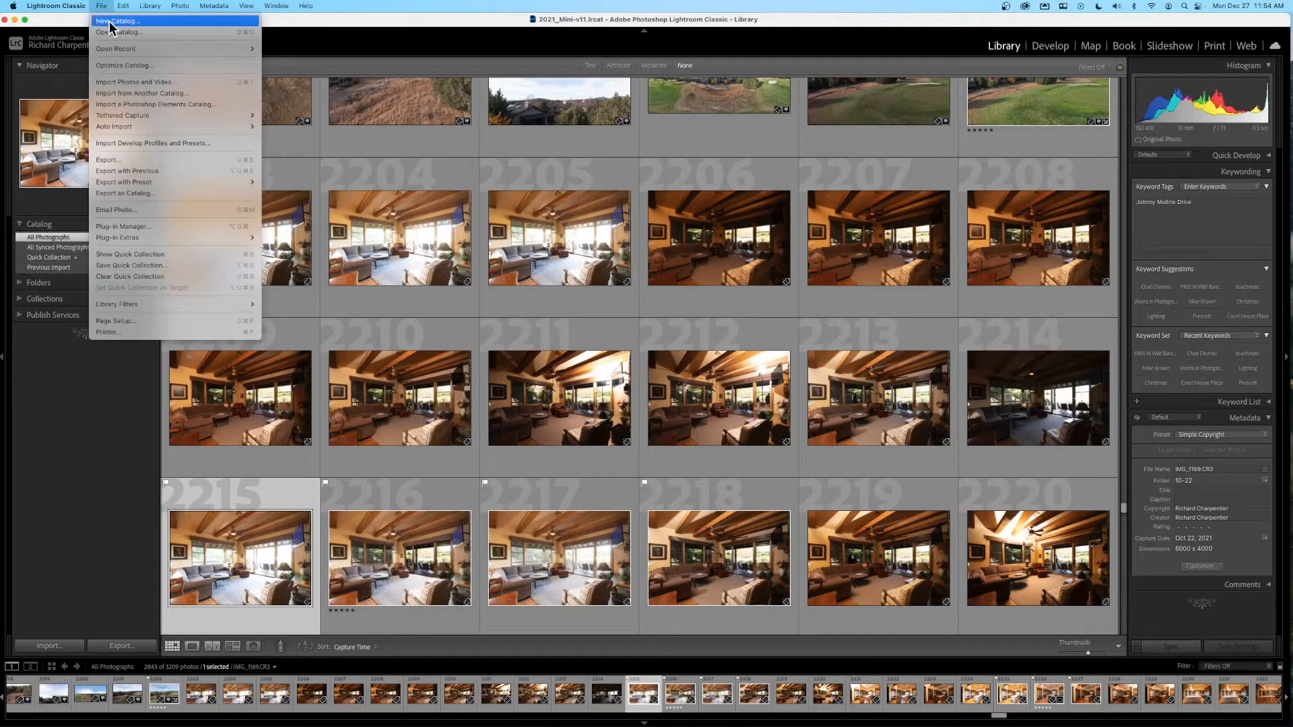
{"action": "left_click", "coordinate": [111, 24]}
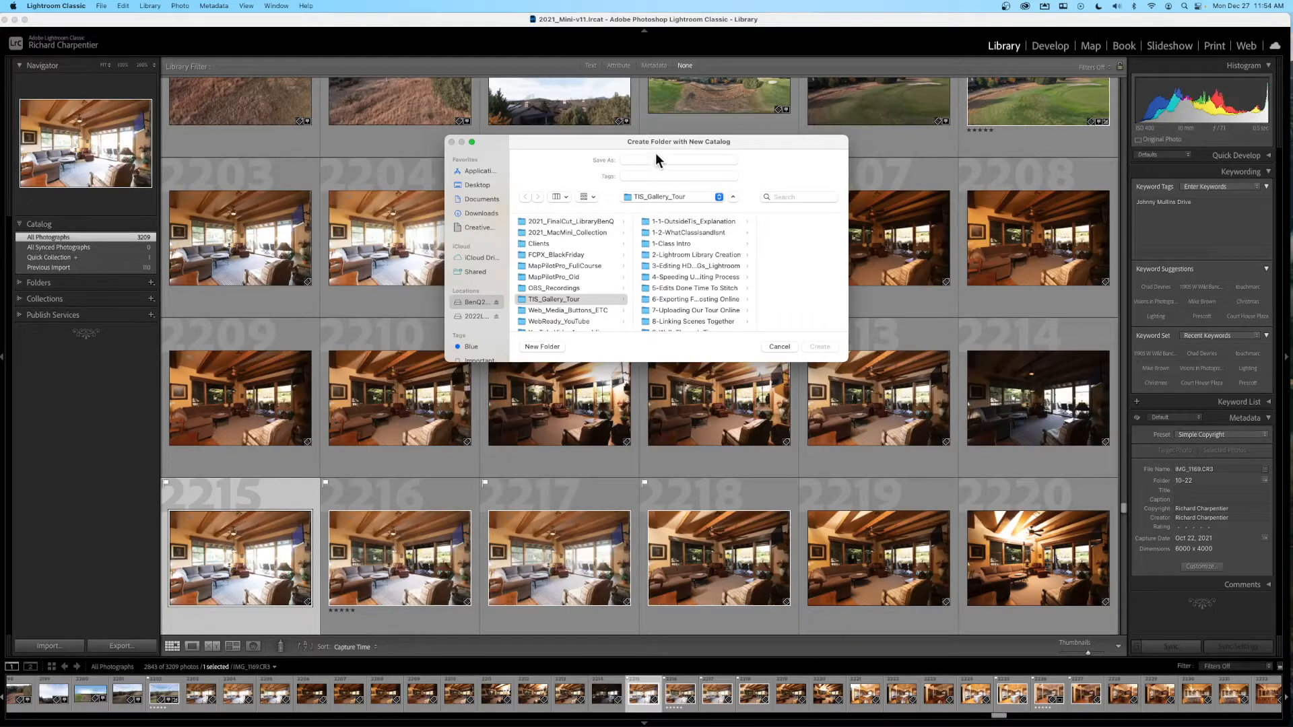
{"action": "left_click_drag", "start_coordinate": [613, 140], "coordinate": [597, 127]}
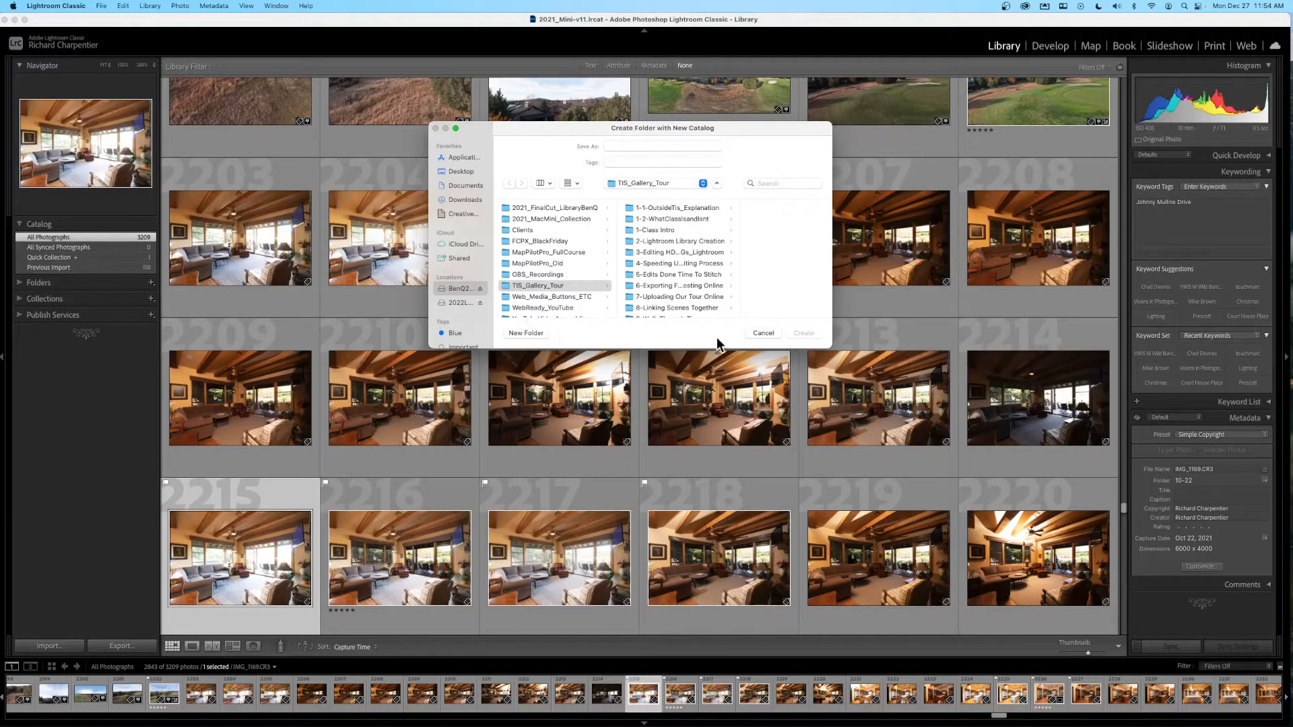
{"action": "left_click", "coordinate": [773, 334]}
{"action": "left_click", "coordinate": [24, 20]}
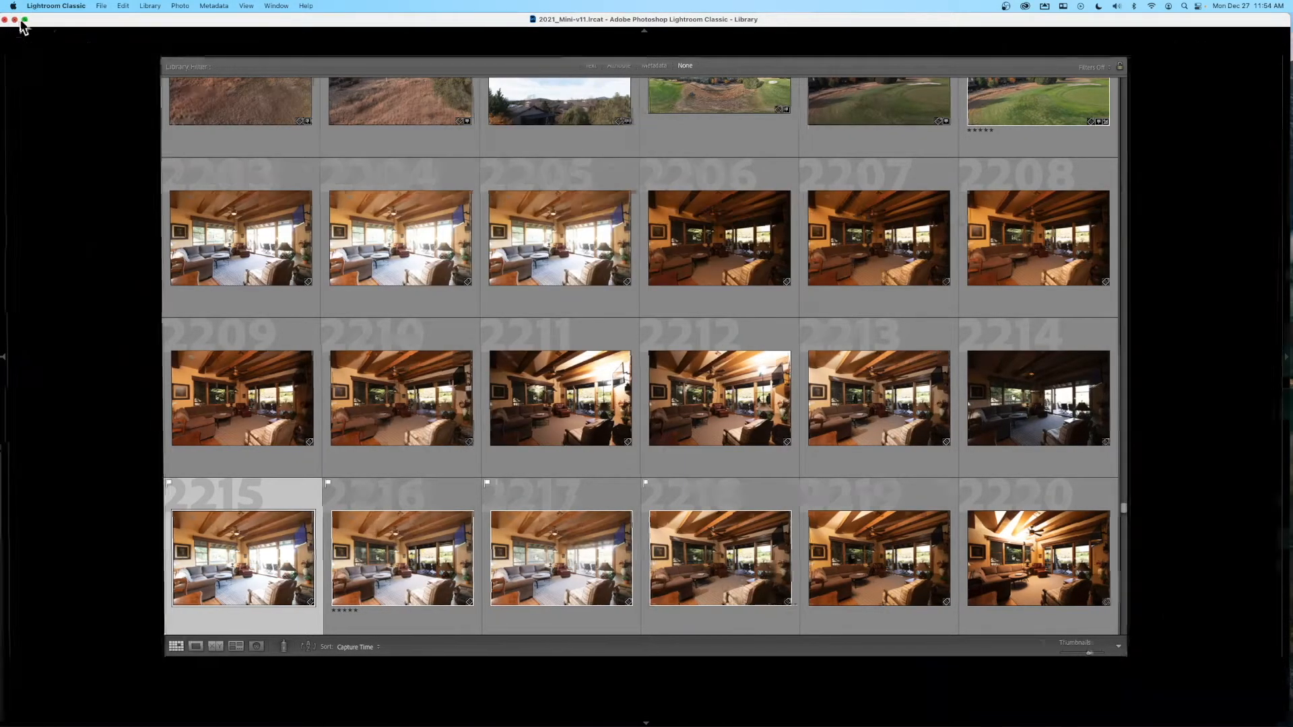
- Hide Lightroom and open the 2022Live drive in a Finder window moved left
{"action": "left_click", "coordinate": [688, 248]}
{"action": "left_click", "coordinate": [1253, 216]}
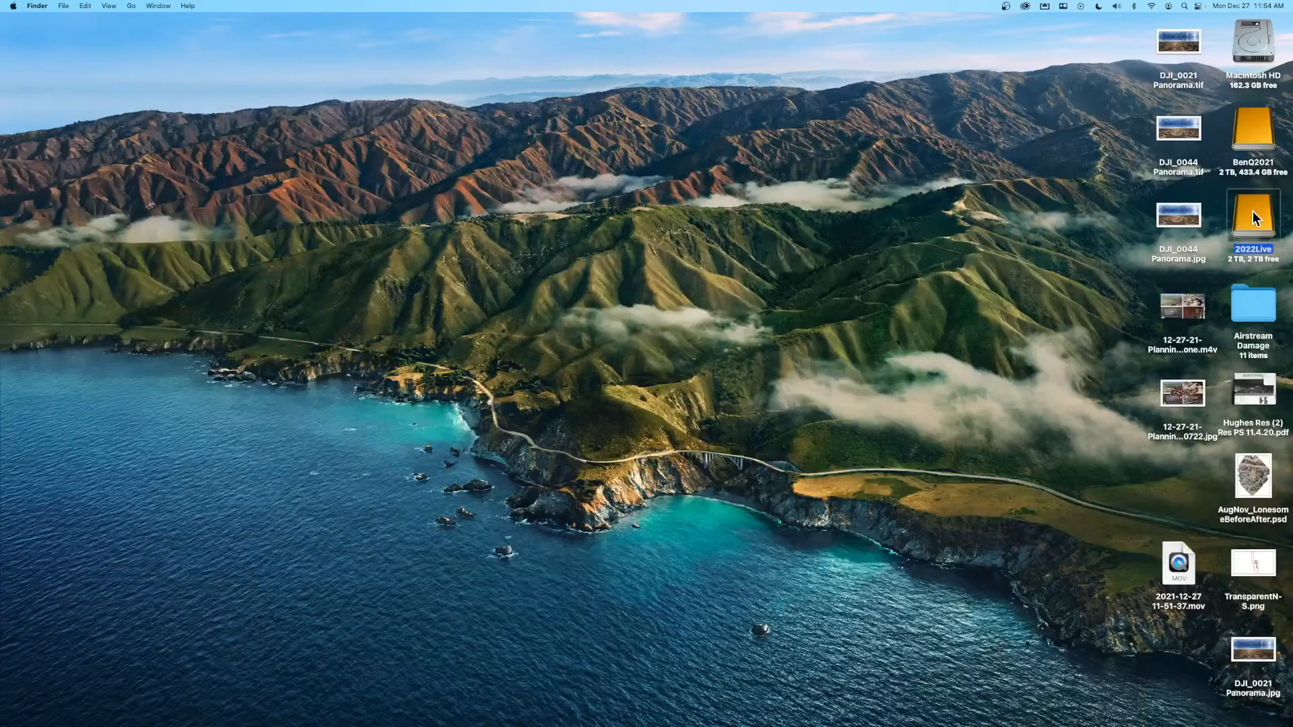
{"action": "double_click", "coordinate": [1253, 211]}
{"action": "left_click_drag", "start_coordinate": [885, 188], "coordinate": [618, 161]}
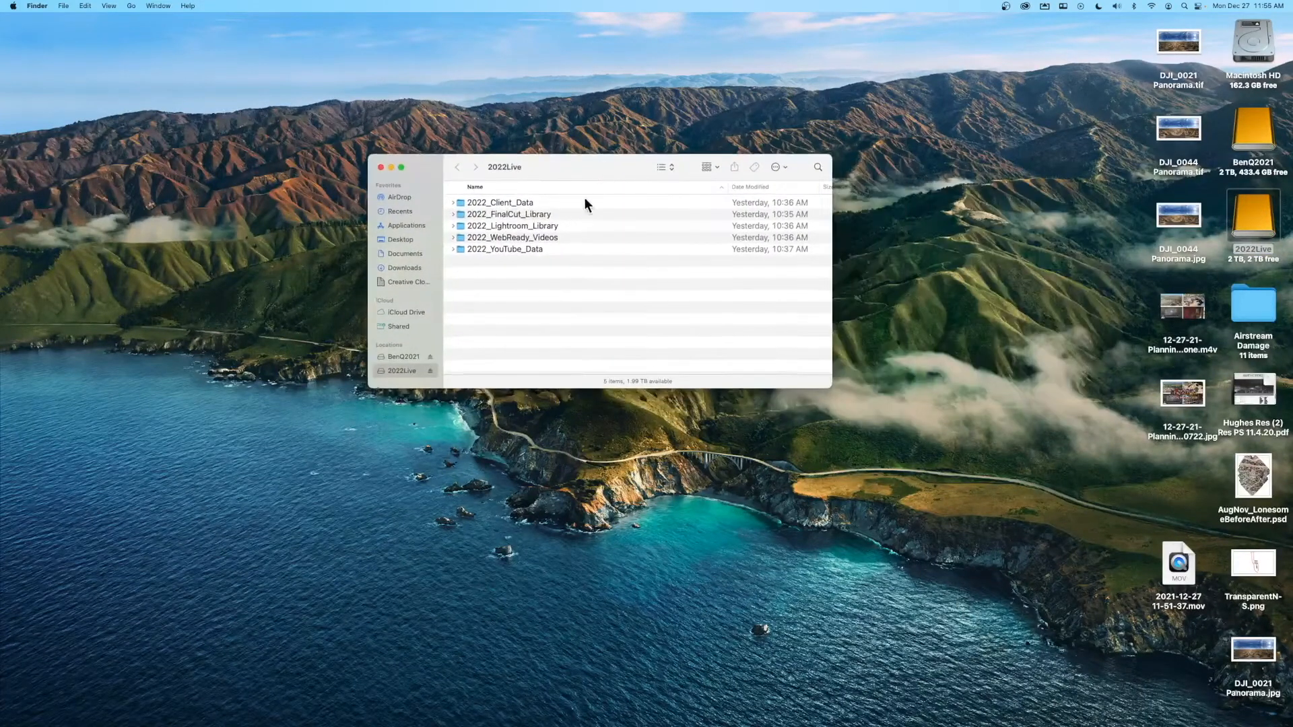
- Look inside 2022_Lightroom_Library to confirm it is empty, then return to the drive
{"action": "left_click", "coordinate": [526, 202]}
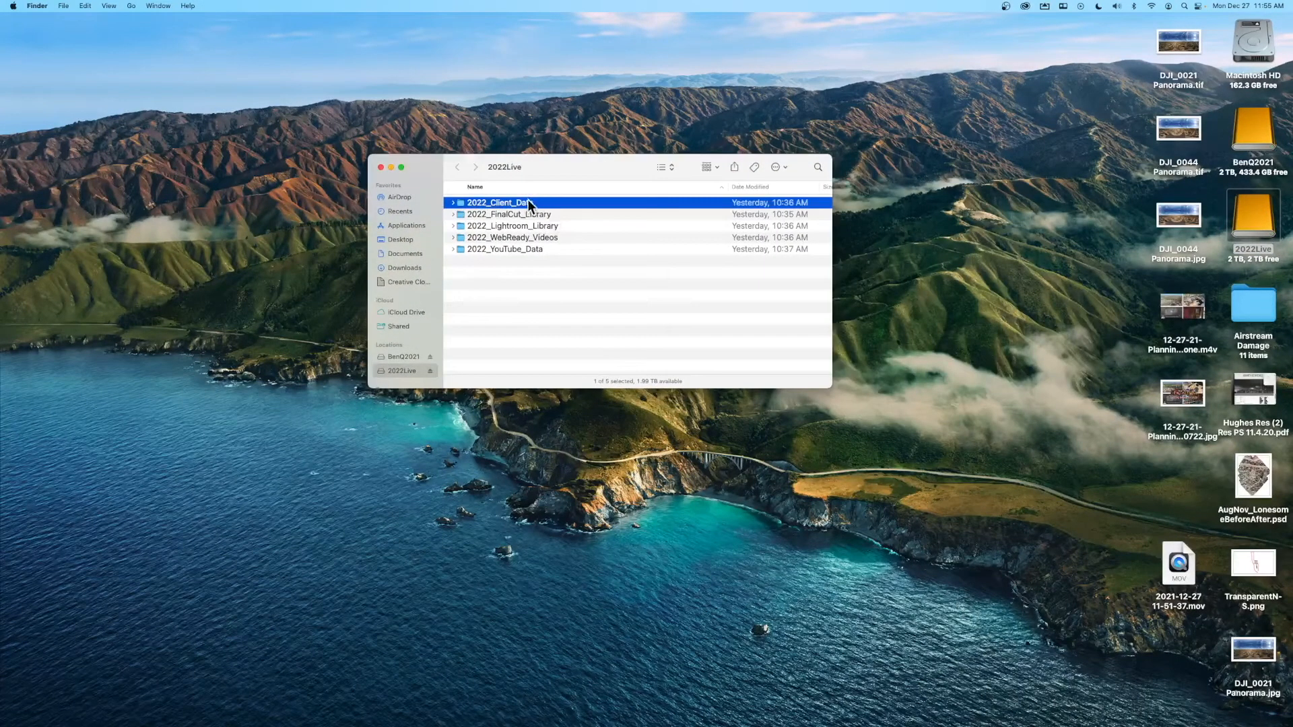
{"action": "left_click", "coordinate": [529, 212]}
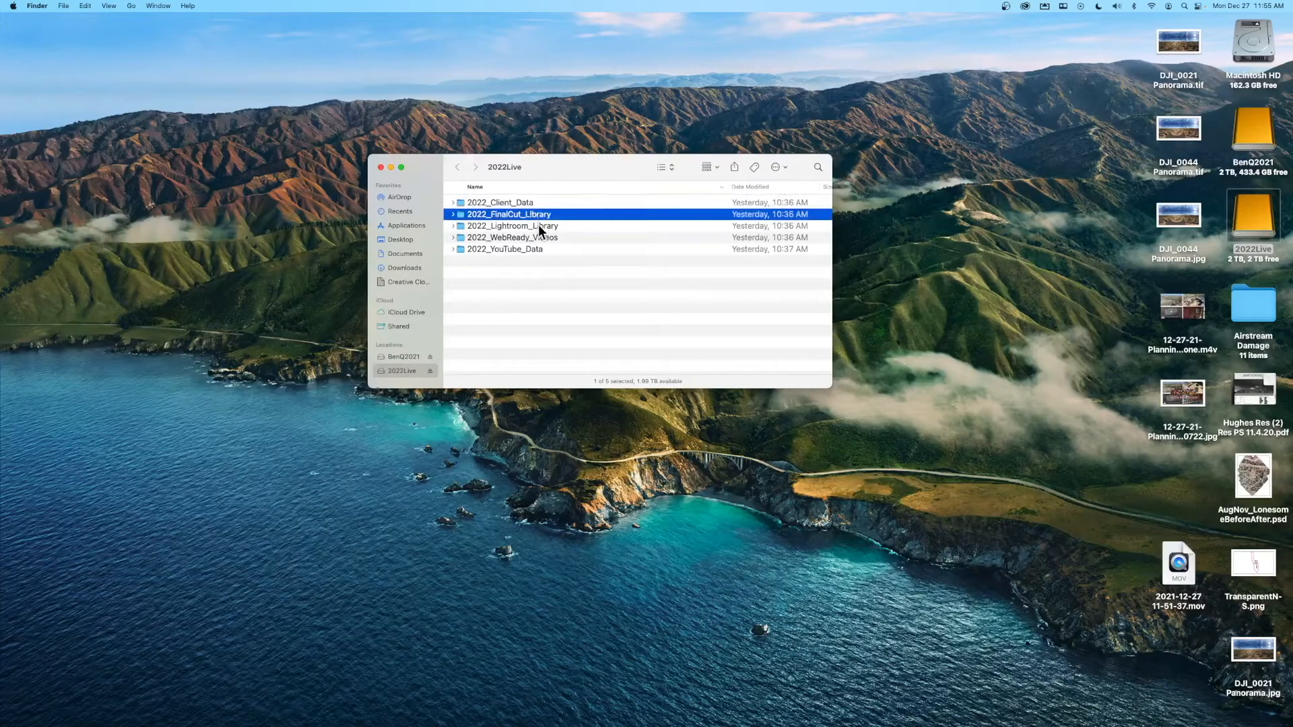
{"action": "left_click", "coordinate": [538, 225]}
{"action": "double_click", "coordinate": [540, 225]}
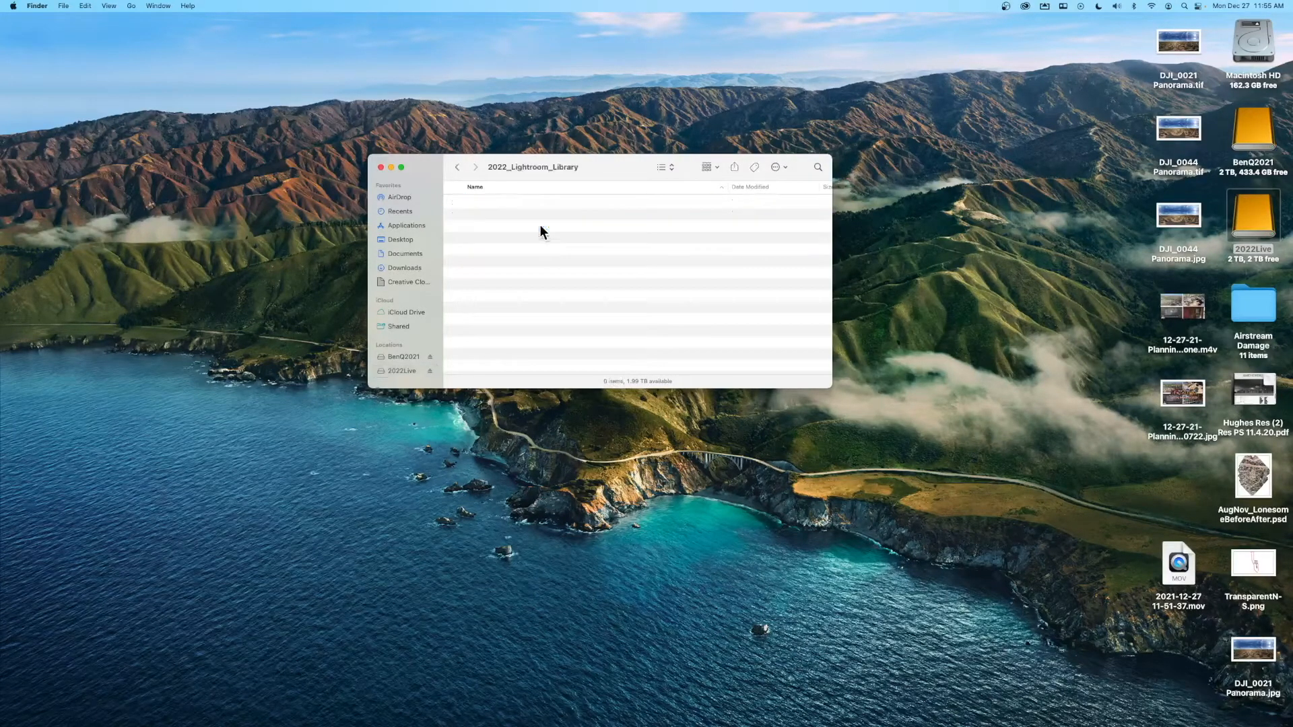
{"action": "left_click", "coordinate": [458, 168]}
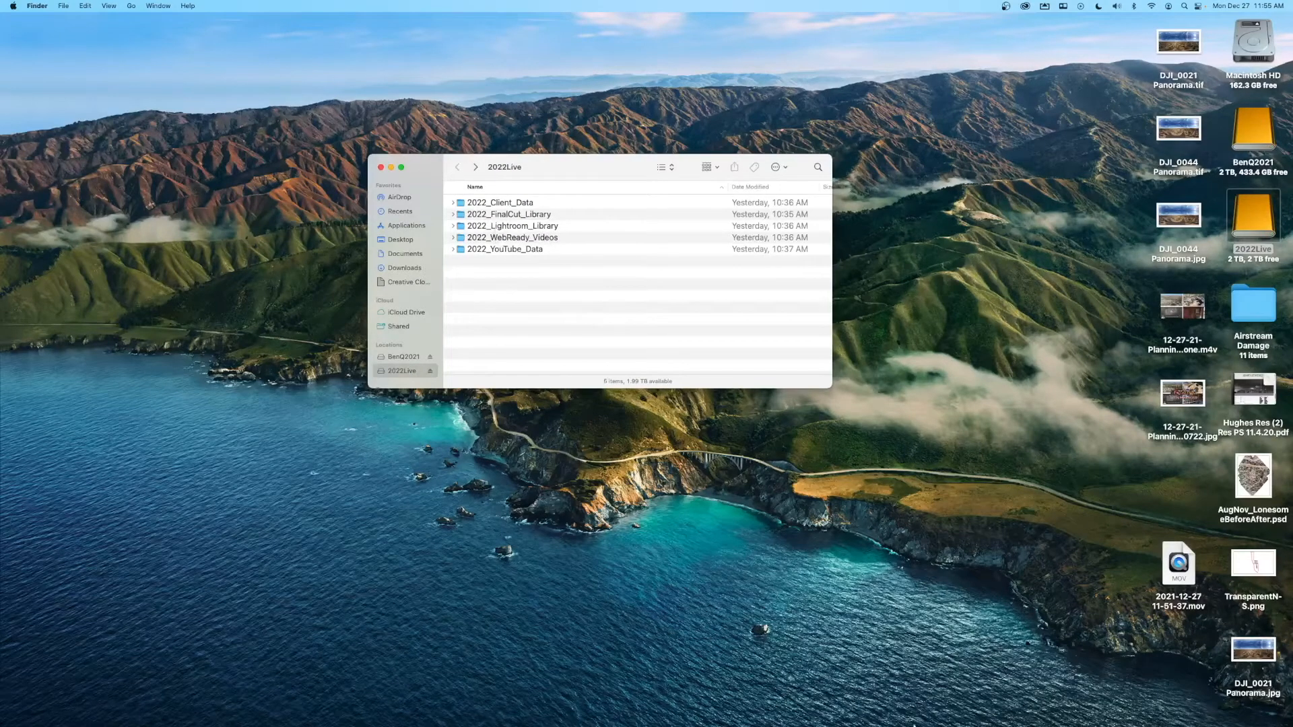
- Start File > New Catalog with the location set to 2022Live's 2022_Lightroom_Library folder
{"action": "left_click", "coordinate": [1132, 707]}
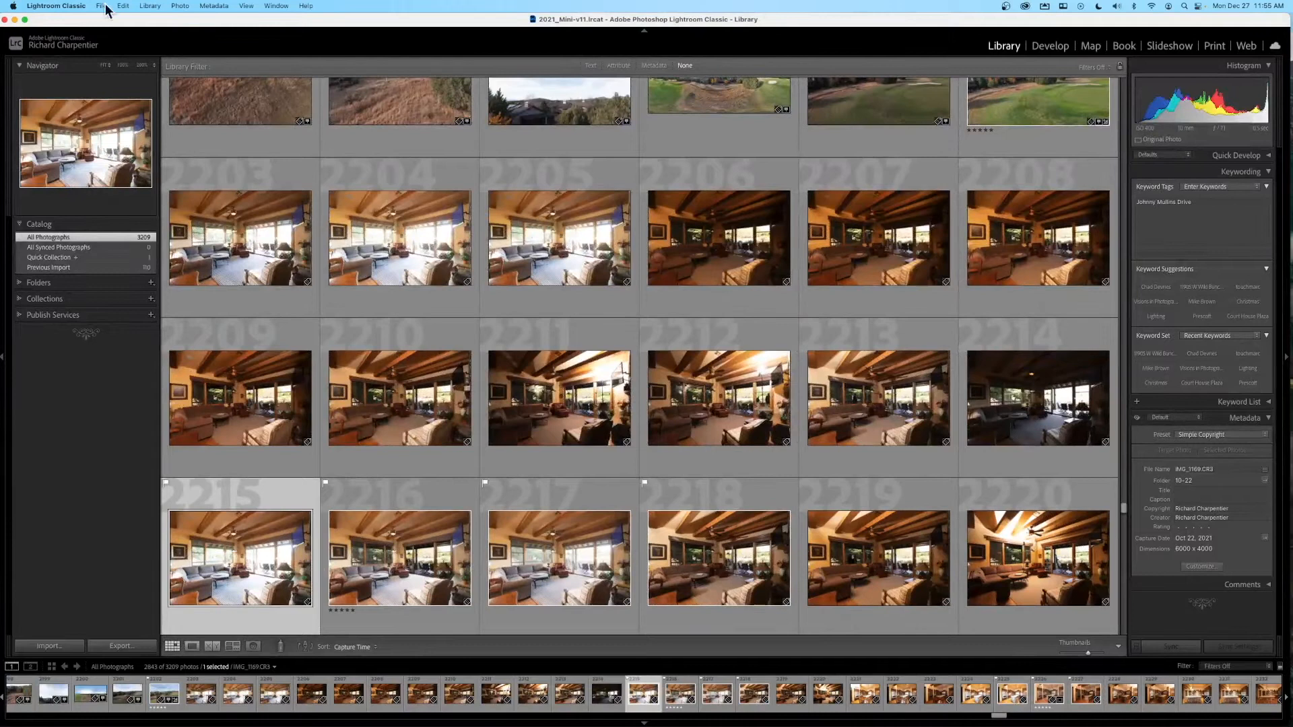
{"action": "left_click", "coordinate": [101, 6]}
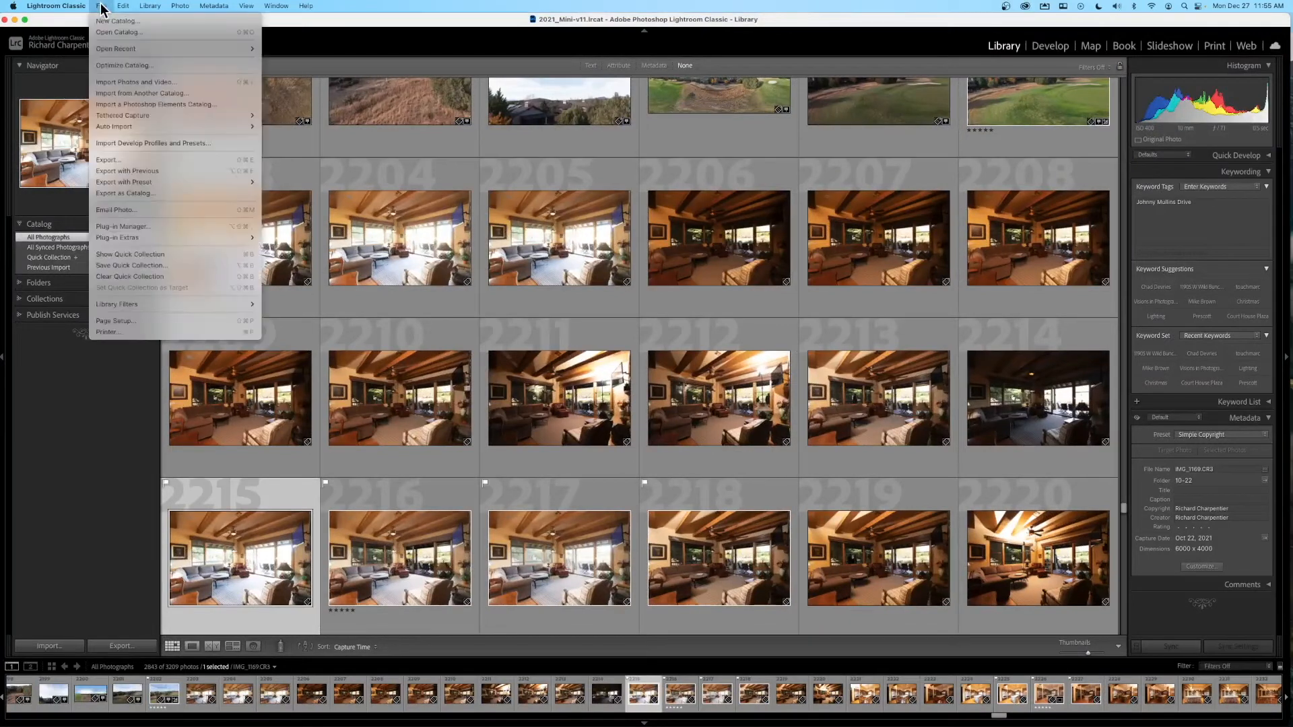
{"action": "left_click", "coordinate": [112, 21]}
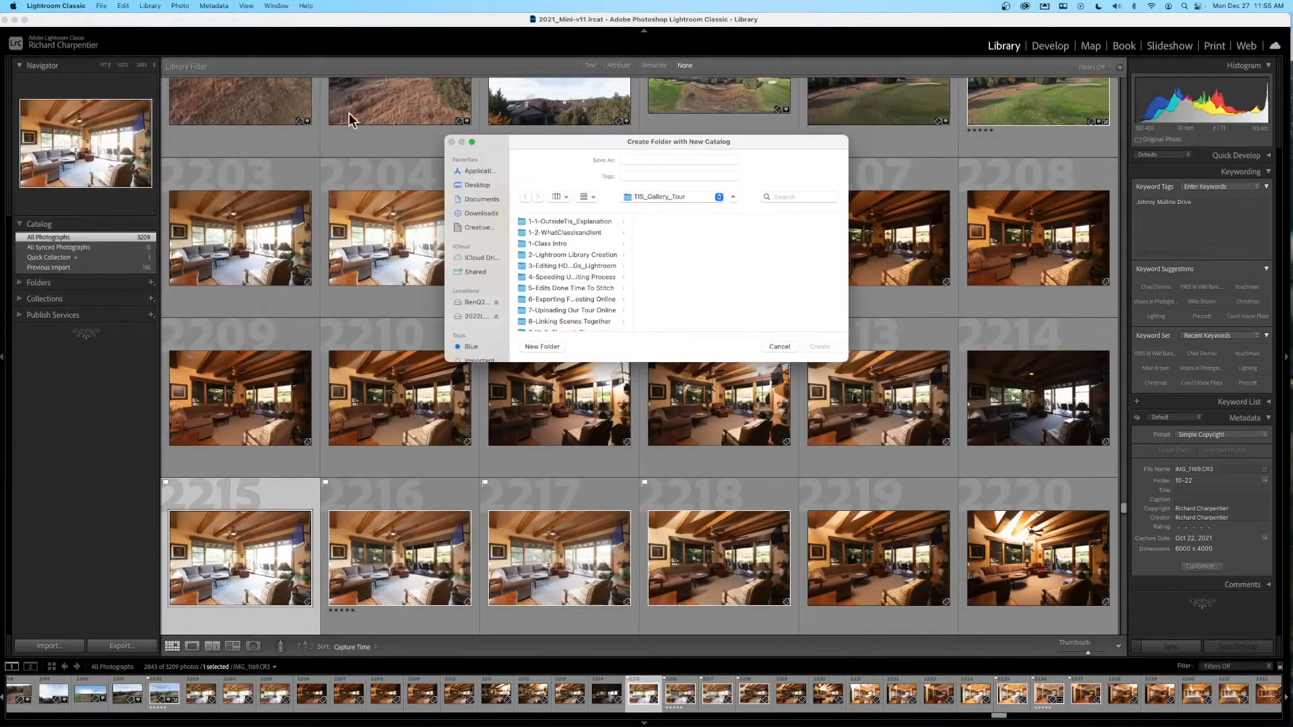
{"action": "left_click", "coordinate": [478, 315]}
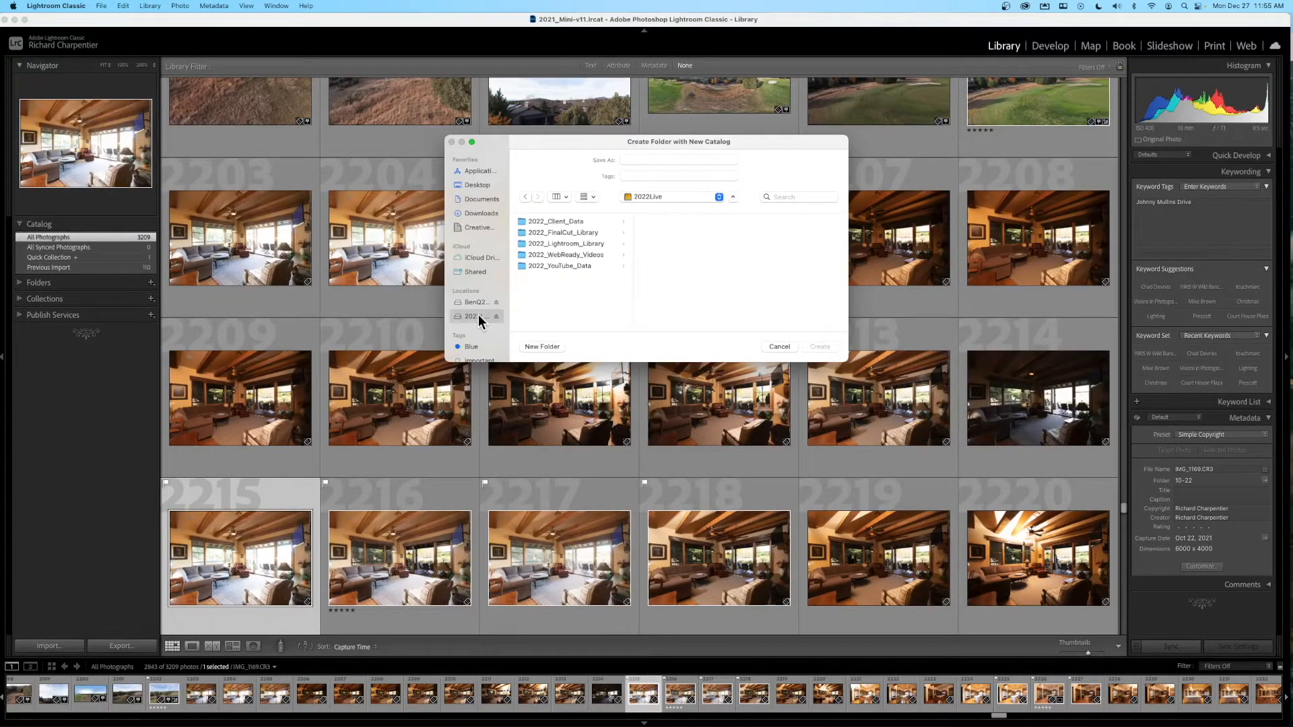
{"action": "left_click", "coordinate": [588, 243]}
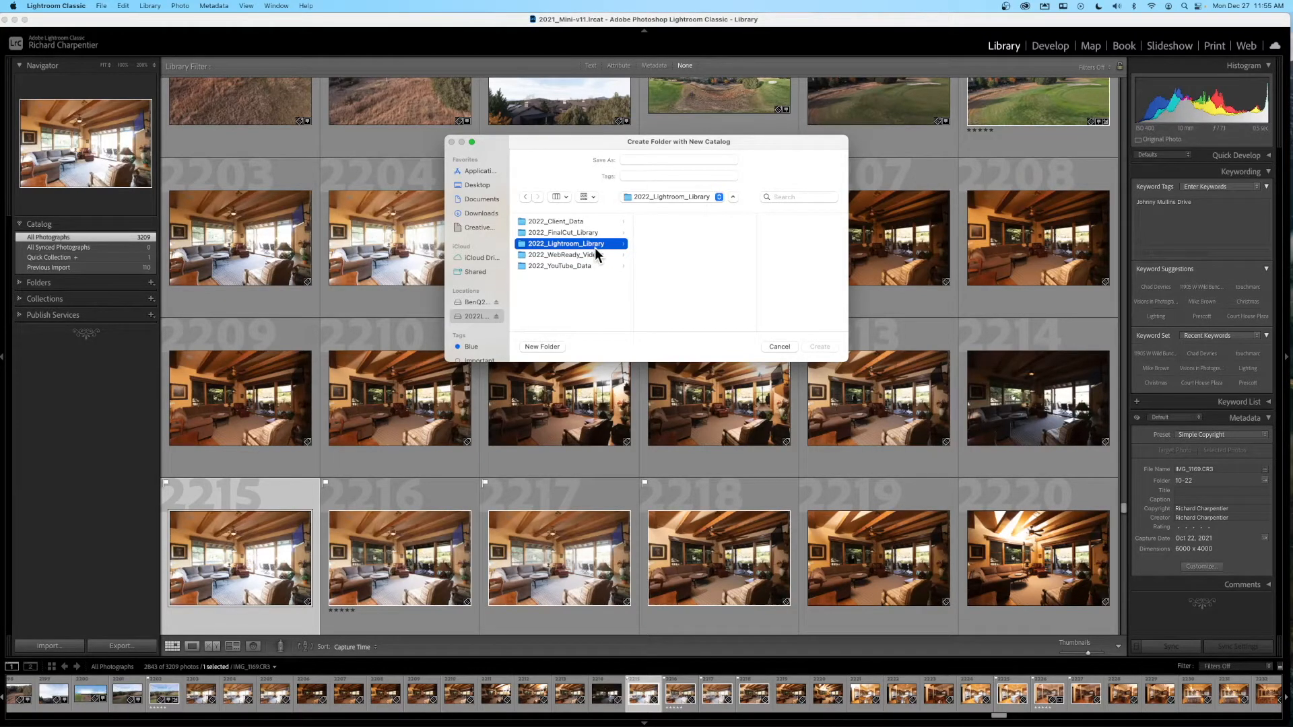
{"action": "left_click", "coordinate": [671, 160]}
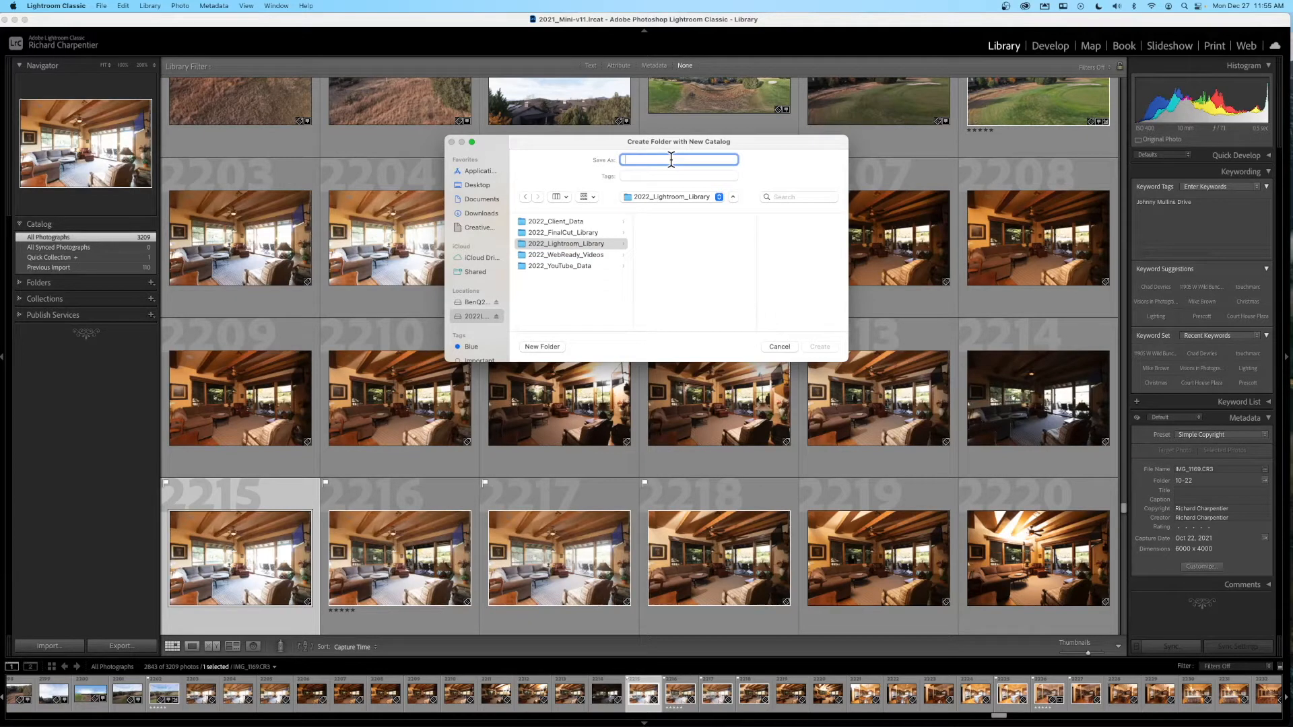
- Name the new catalog 2022_LR_Library and create it
{"action": "type", "text": "2022_LR_Library"}
{"action": "left_click", "coordinate": [819, 346]}
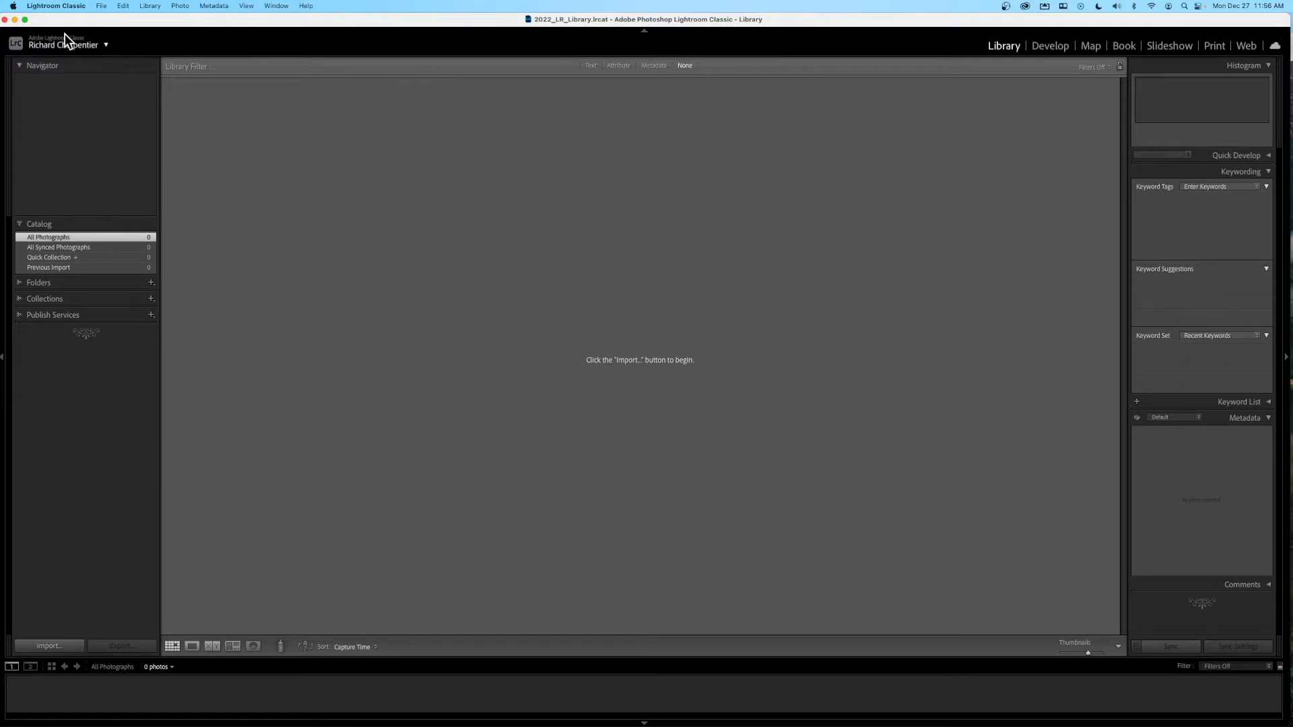
- Verify in Finder that 2022_Lightroom_Library now holds the 2022_LR_Library folder and its .lrcat file
{"action": "left_click", "coordinate": [15, 19]}
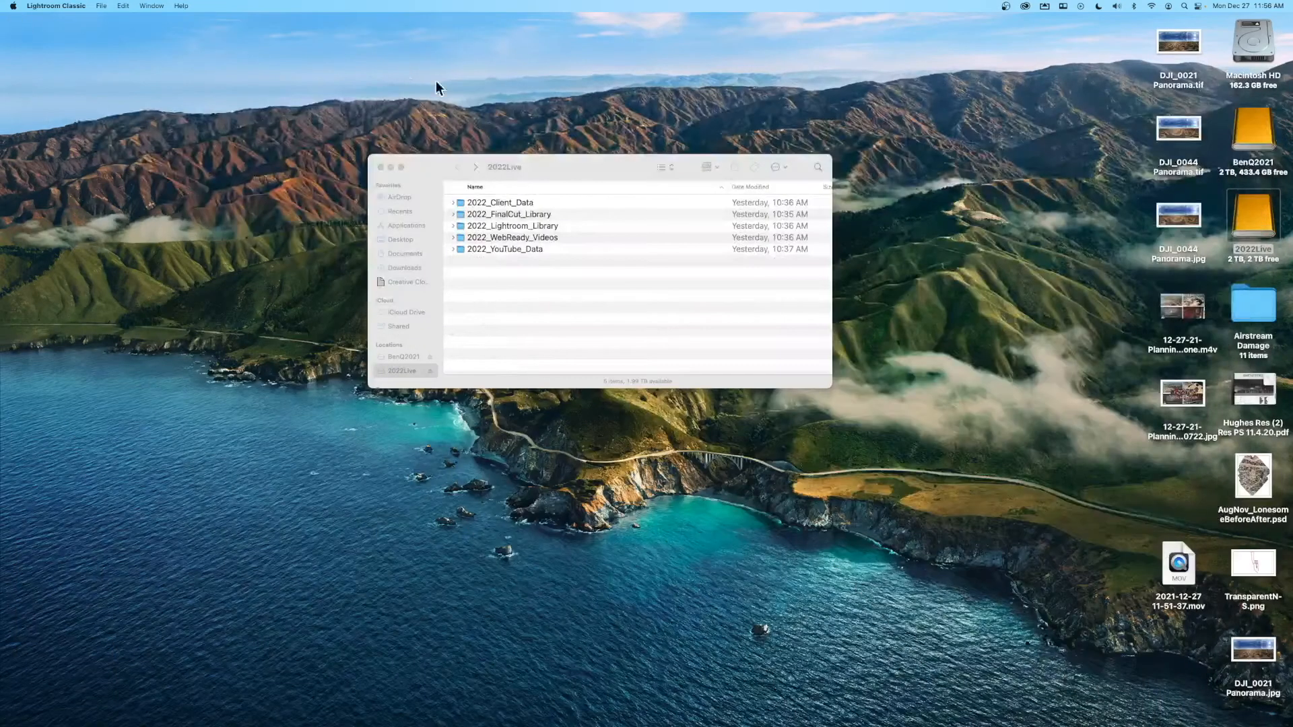
{"action": "mouse_move", "coordinate": [584, 180]}
{"action": "left_mouse_down"}
{"action": "mouse_move", "coordinate": [580, 133]}
{"action": "mouse_move", "coordinate": [593, 188]}
{"action": "left_mouse_up"}
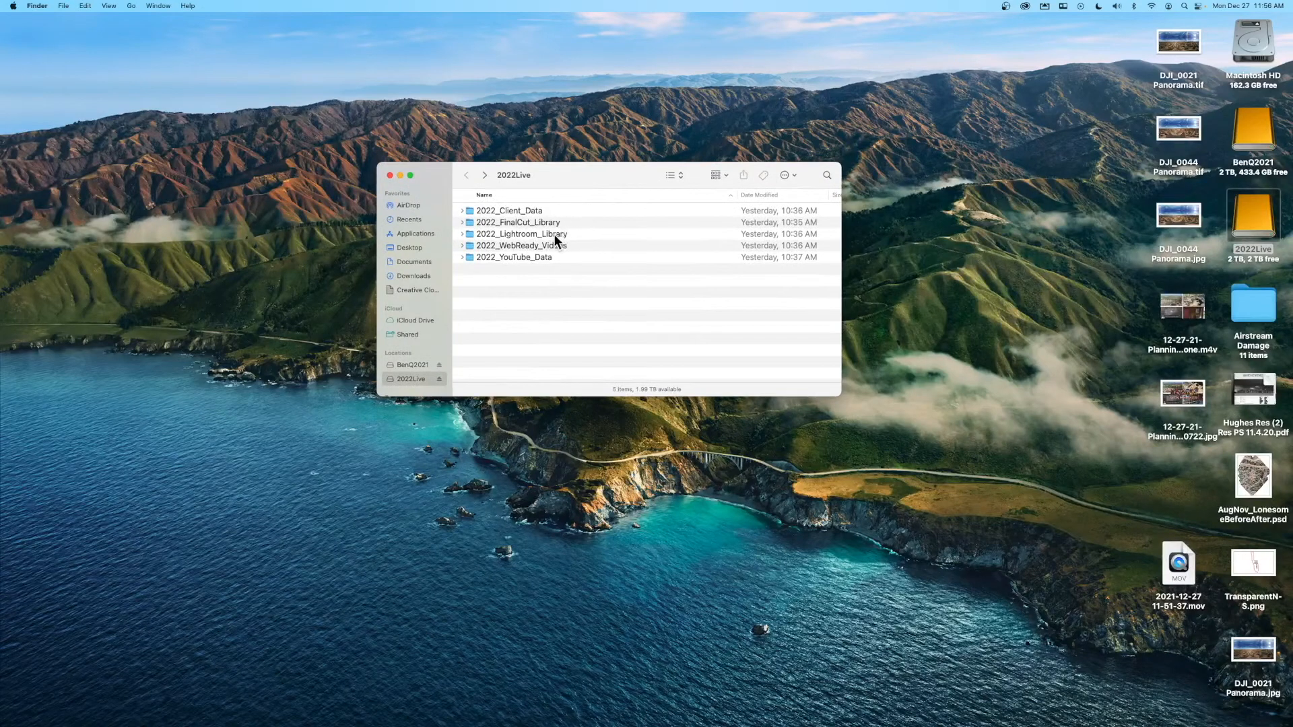
{"action": "double_click", "coordinate": [555, 235]}
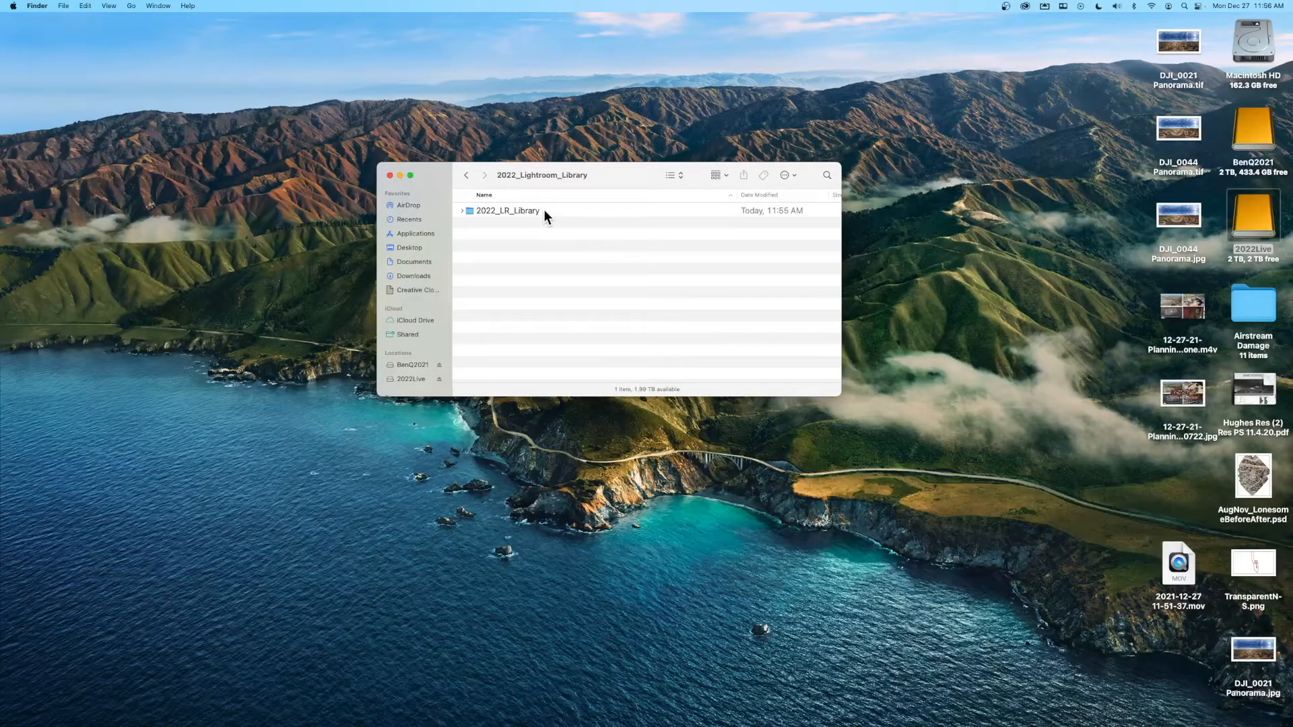
{"action": "double_click", "coordinate": [545, 211]}
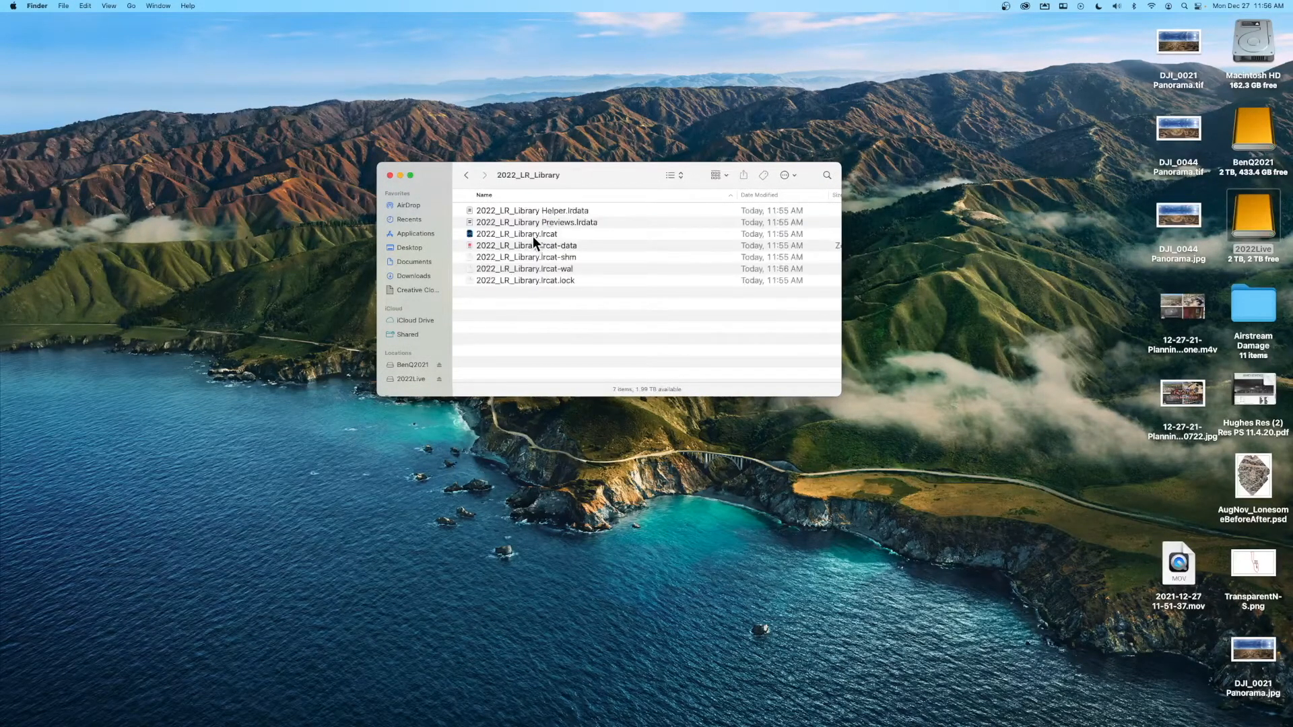
{"action": "left_click", "coordinate": [533, 233]}
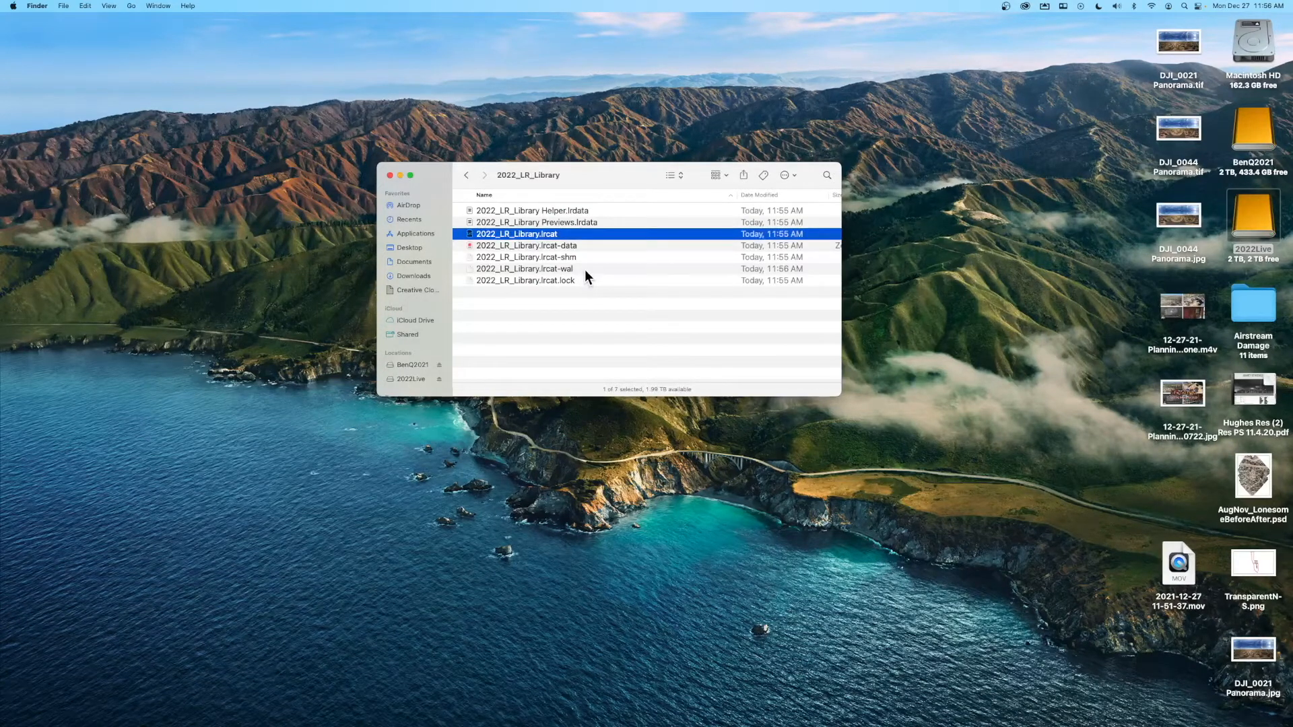
{"action": "left_click", "coordinate": [468, 178]}
{"action": "left_click", "coordinate": [468, 178]}
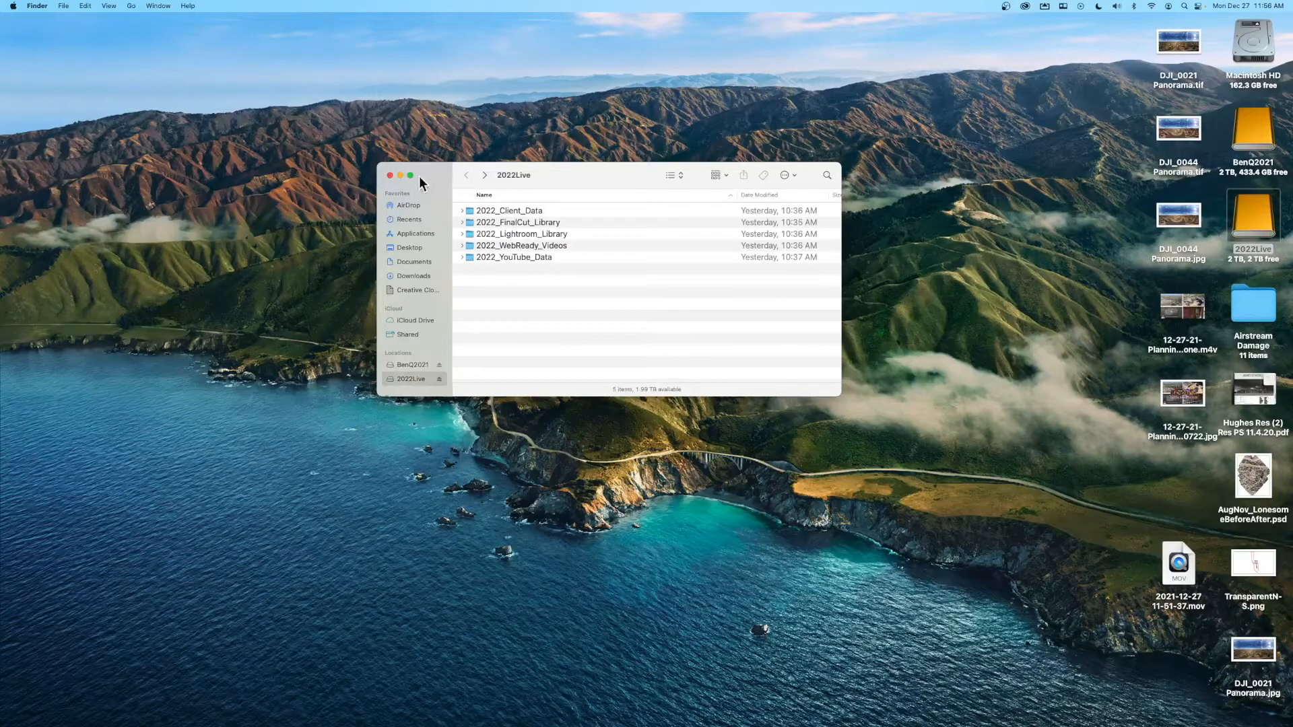
{"action": "double_click", "coordinate": [577, 236]}
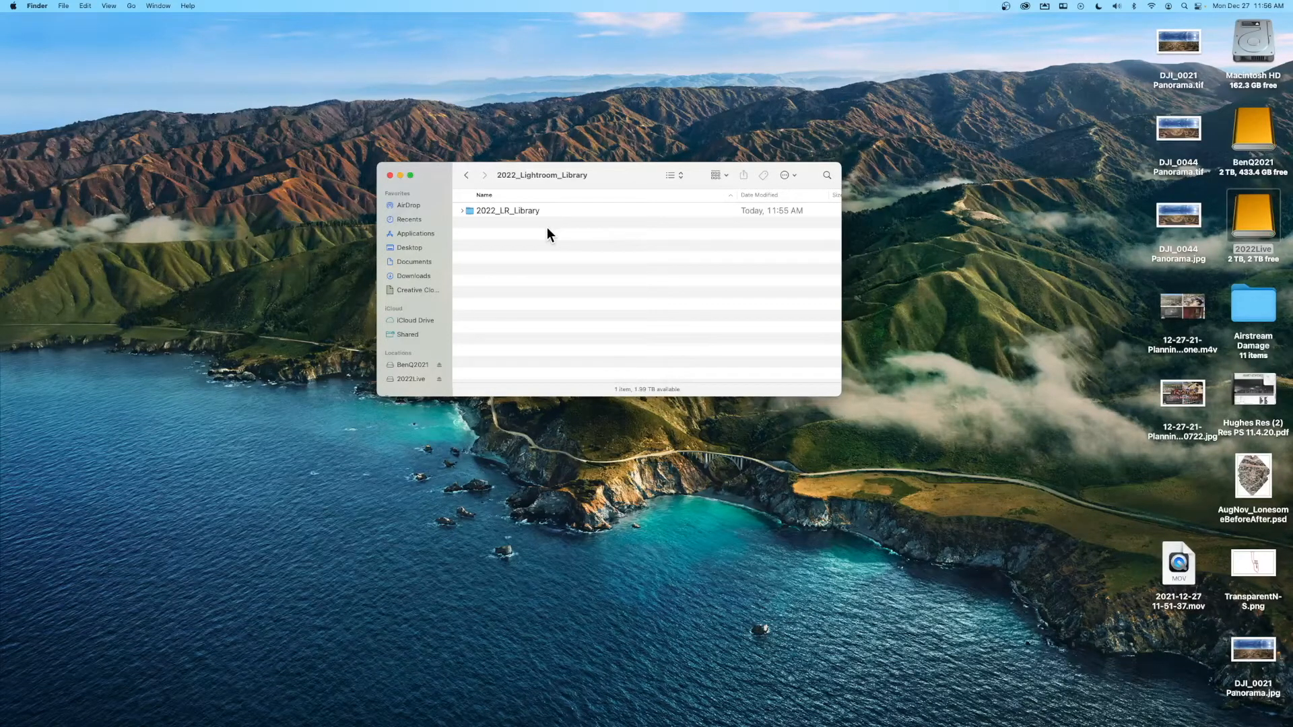
- Reopen the 2022_LR_Library folder and select 2022_LR_Library.lrcat among its seven catalog files
{"action": "double_click", "coordinate": [511, 210]}
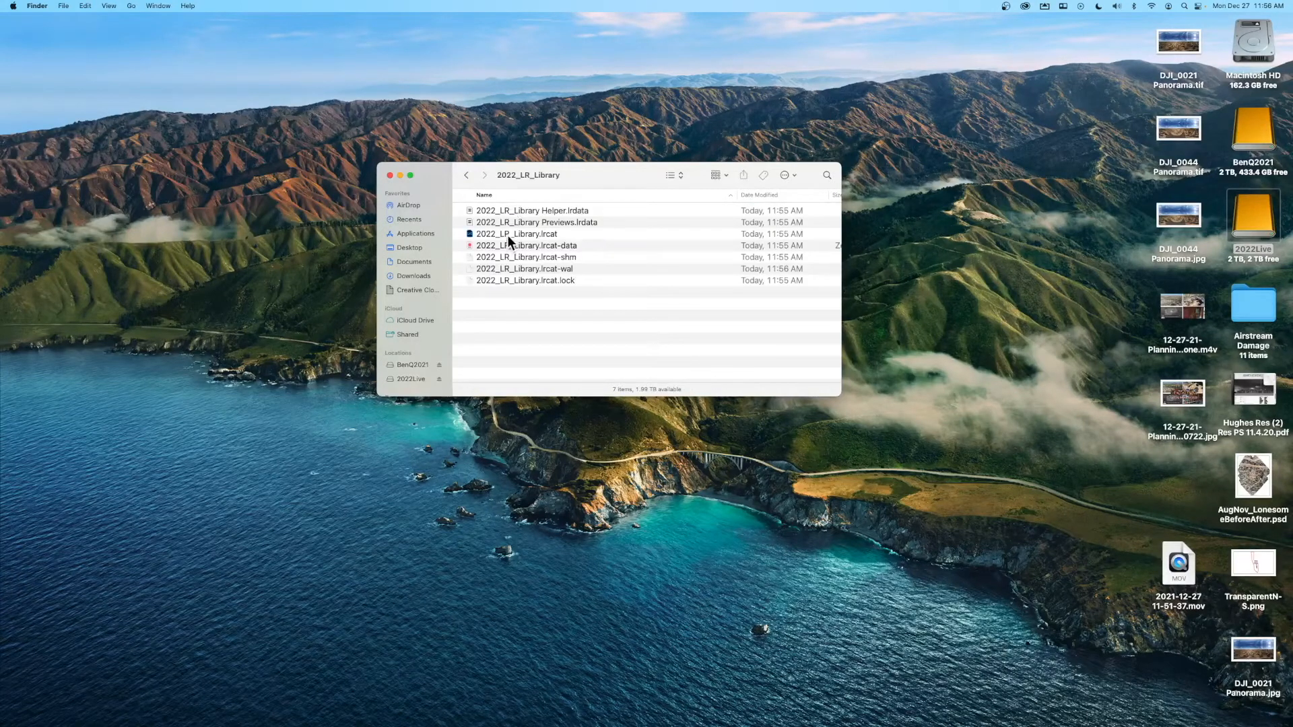
{"action": "left_click", "coordinate": [507, 235]}
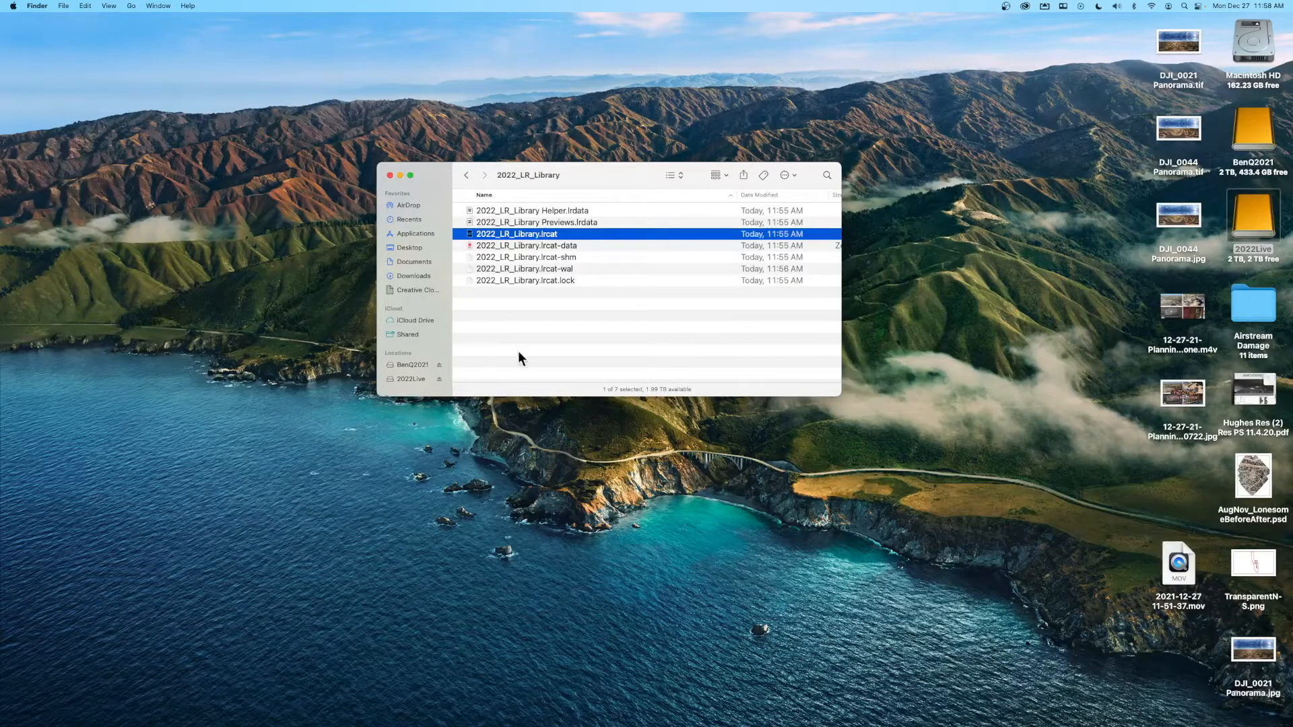
{"action": "mouse_move", "coordinate": [613, 720]}
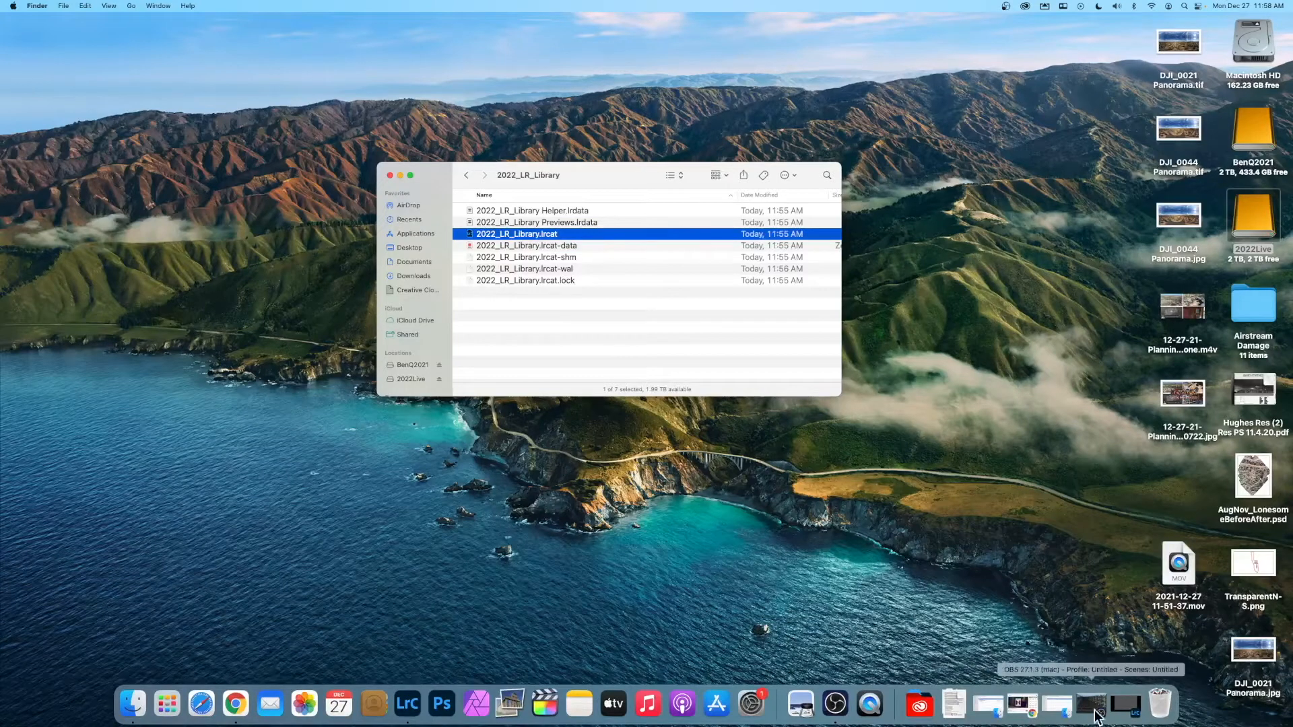
- Restore the minimized Lightroom window showing the empty 2022_LR_Library catalog
{"action": "left_click", "coordinate": [1125, 706]}
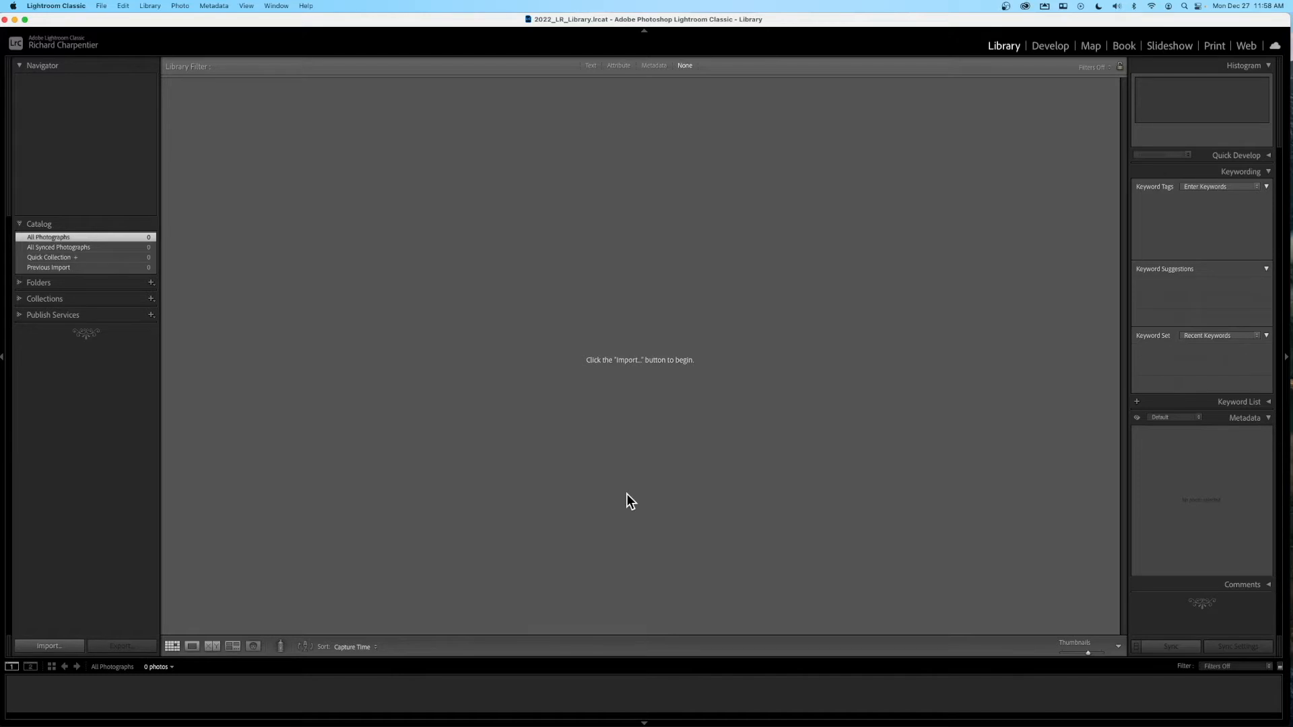
- Open the Import window listing the Untitled card's DCIM photos, all marked for copying
{"action": "key", "text": "super+shift+i"}
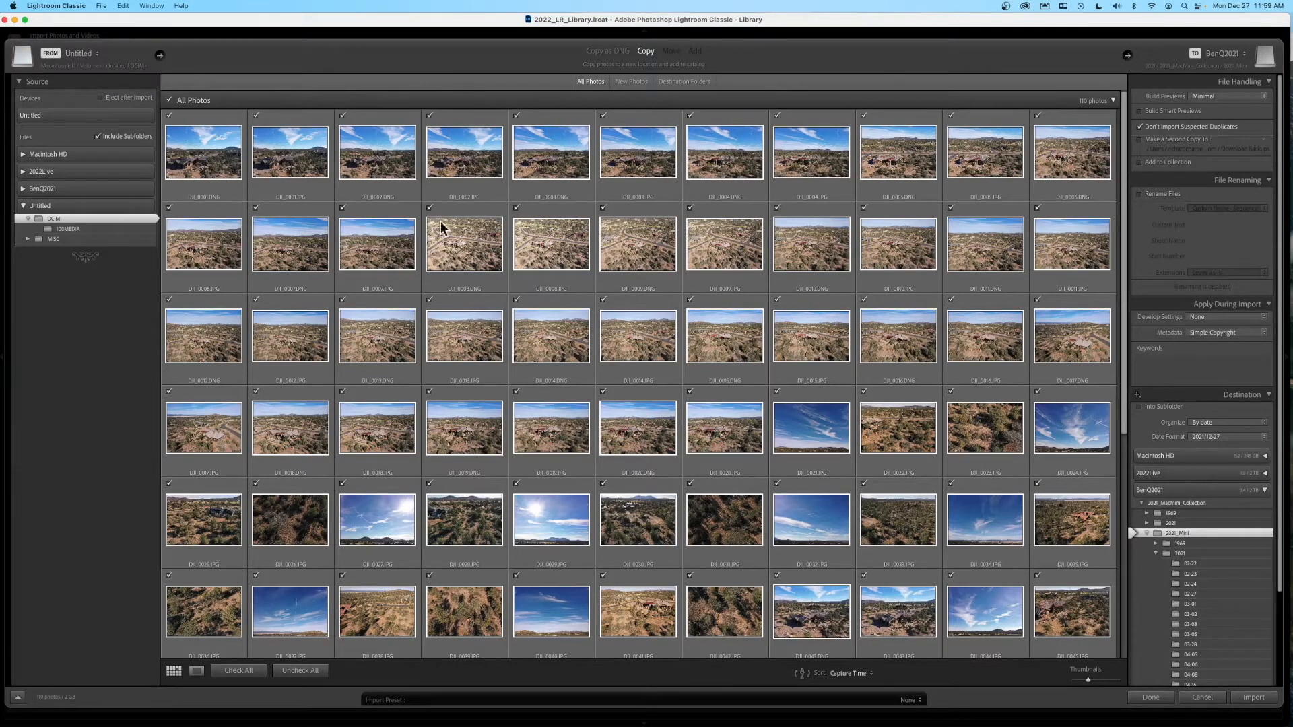
- Turn on Eject after import for the Untitled card in the Source panel
{"action": "scroll", "coordinate": [776, 320], "scroll_direction": "down", "scroll_amount": 5}
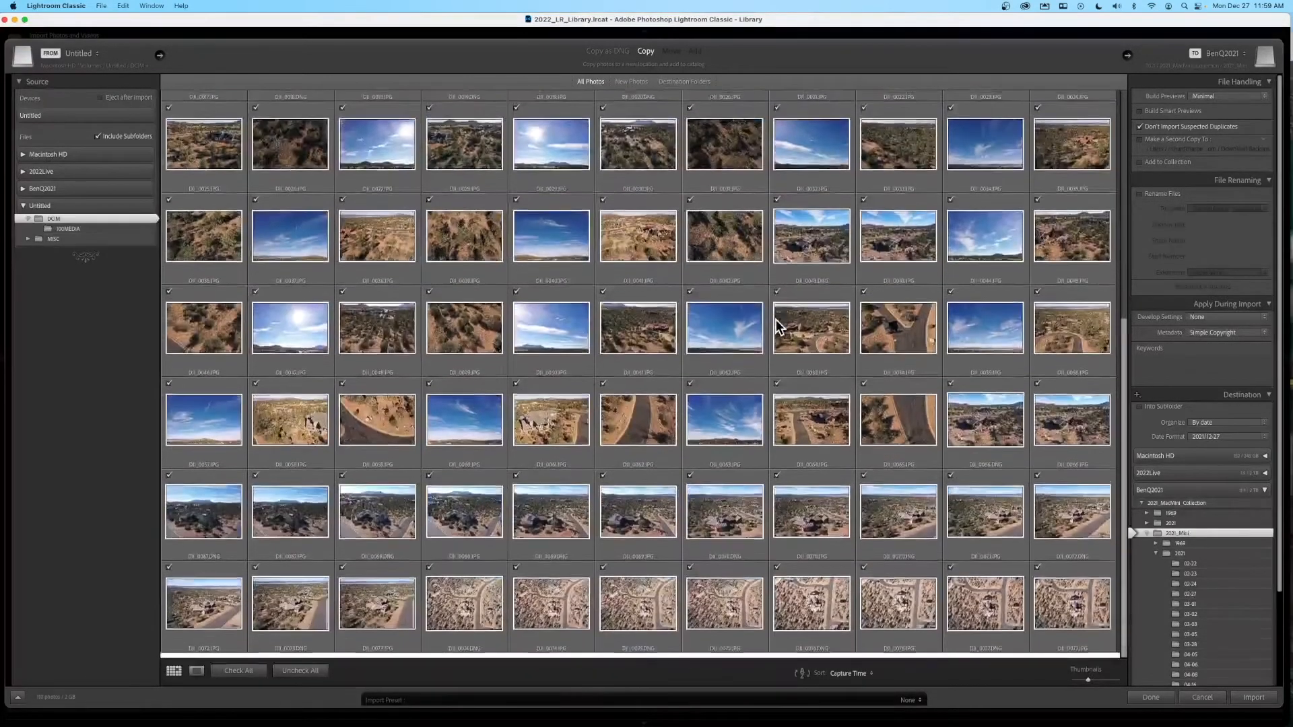
{"action": "scroll", "coordinate": [776, 319], "scroll_direction": "up", "scroll_amount": 5}
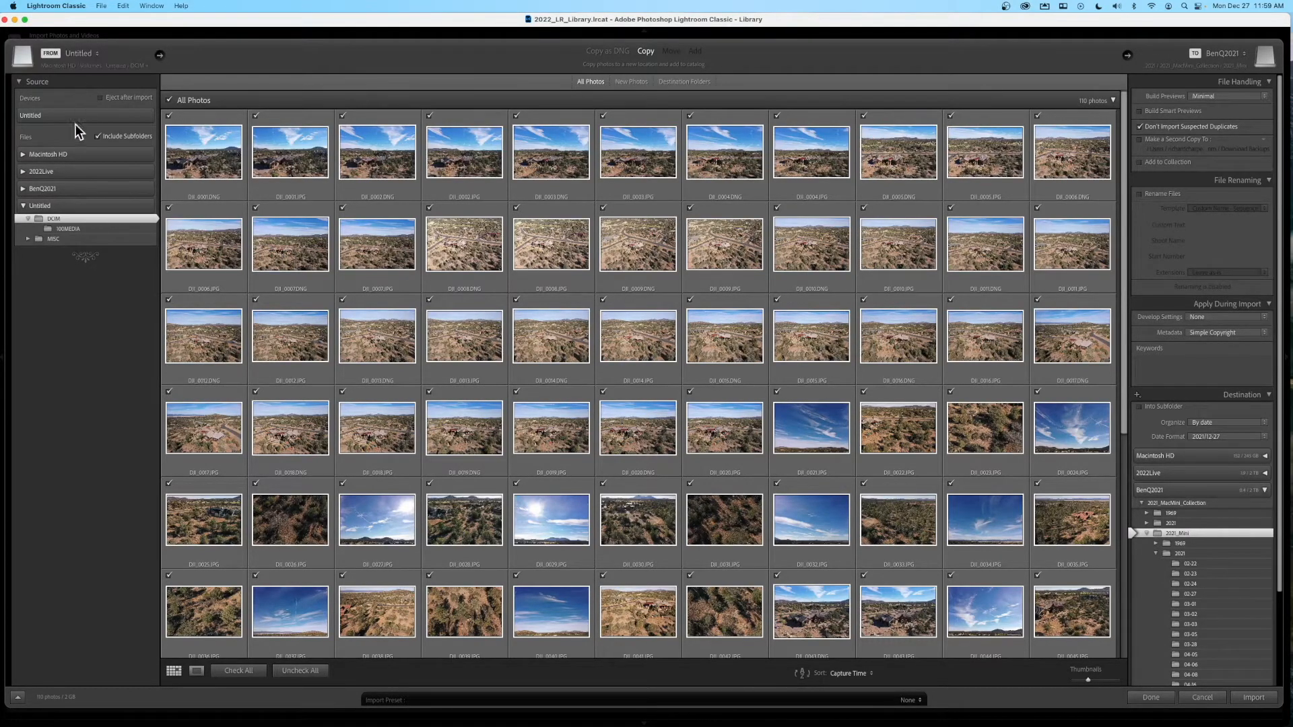
{"action": "left_click", "coordinate": [101, 99]}
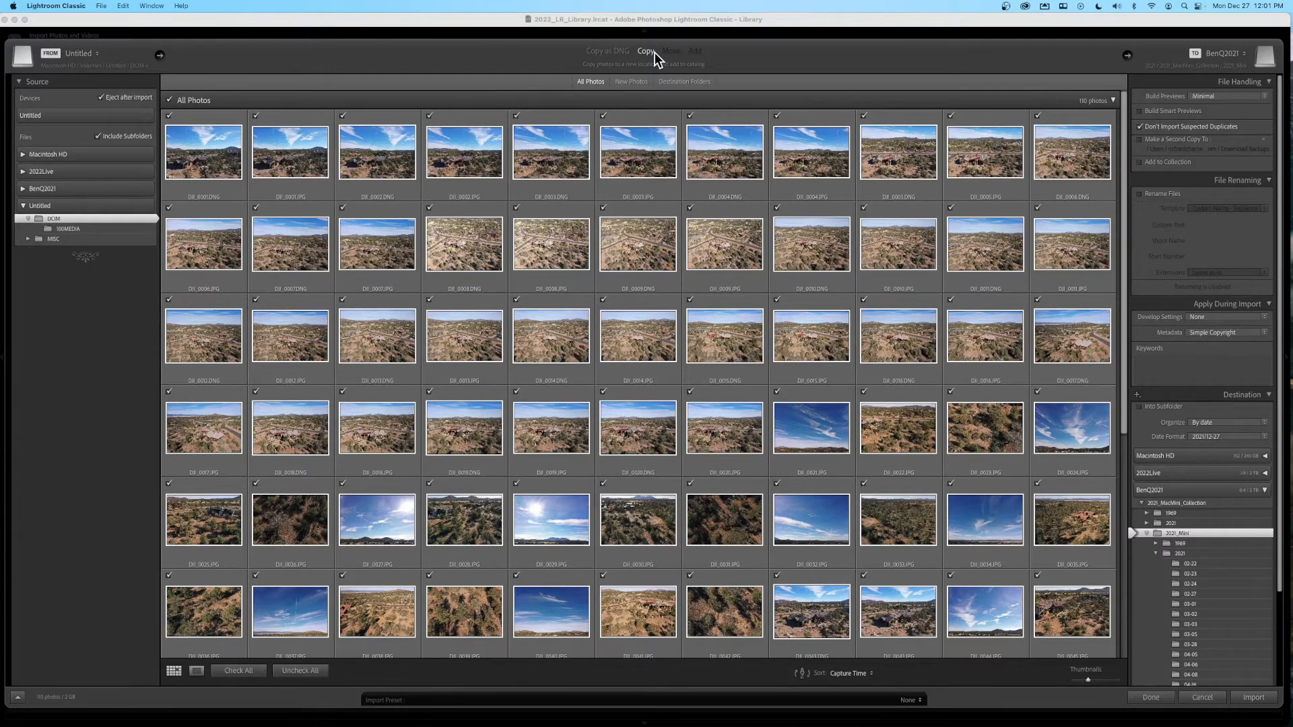
- Choose 2022Live's 2022_Lightroom_Library/2022_LR_Library folder as the import destination
{"action": "left_click", "coordinate": [1244, 54]}
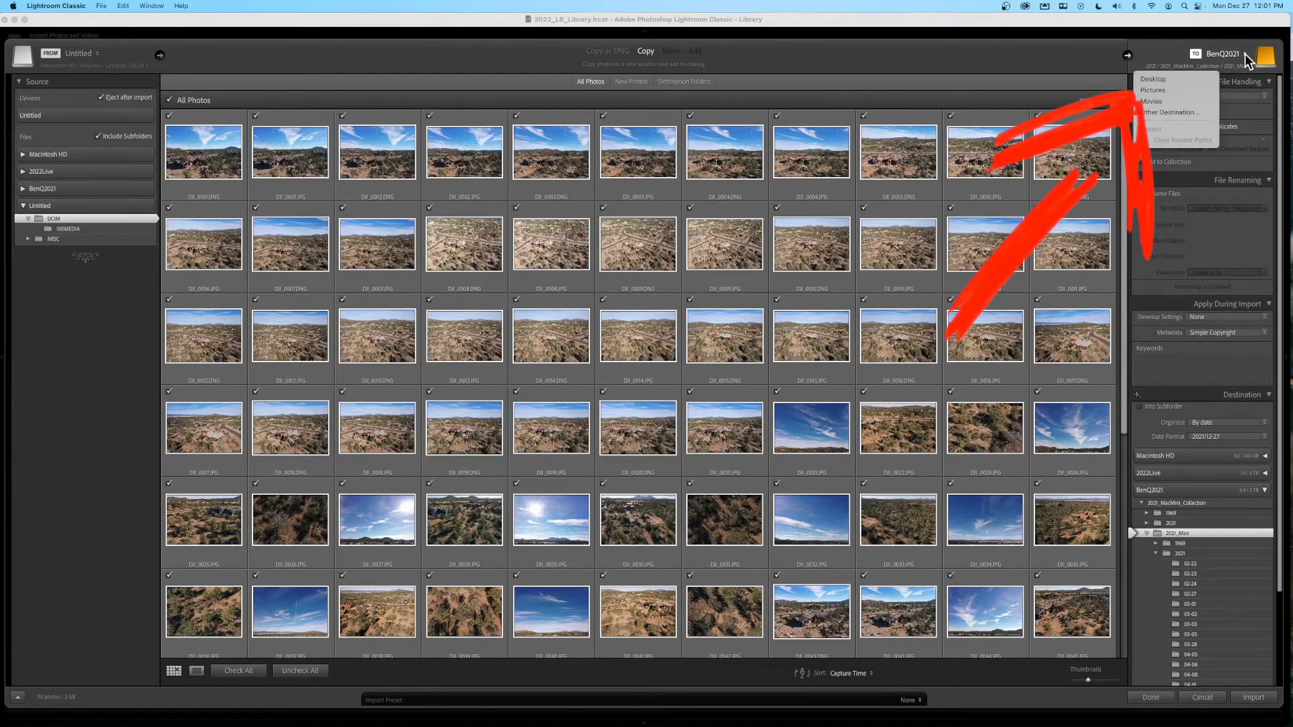
{"action": "left_click", "coordinate": [1195, 112]}
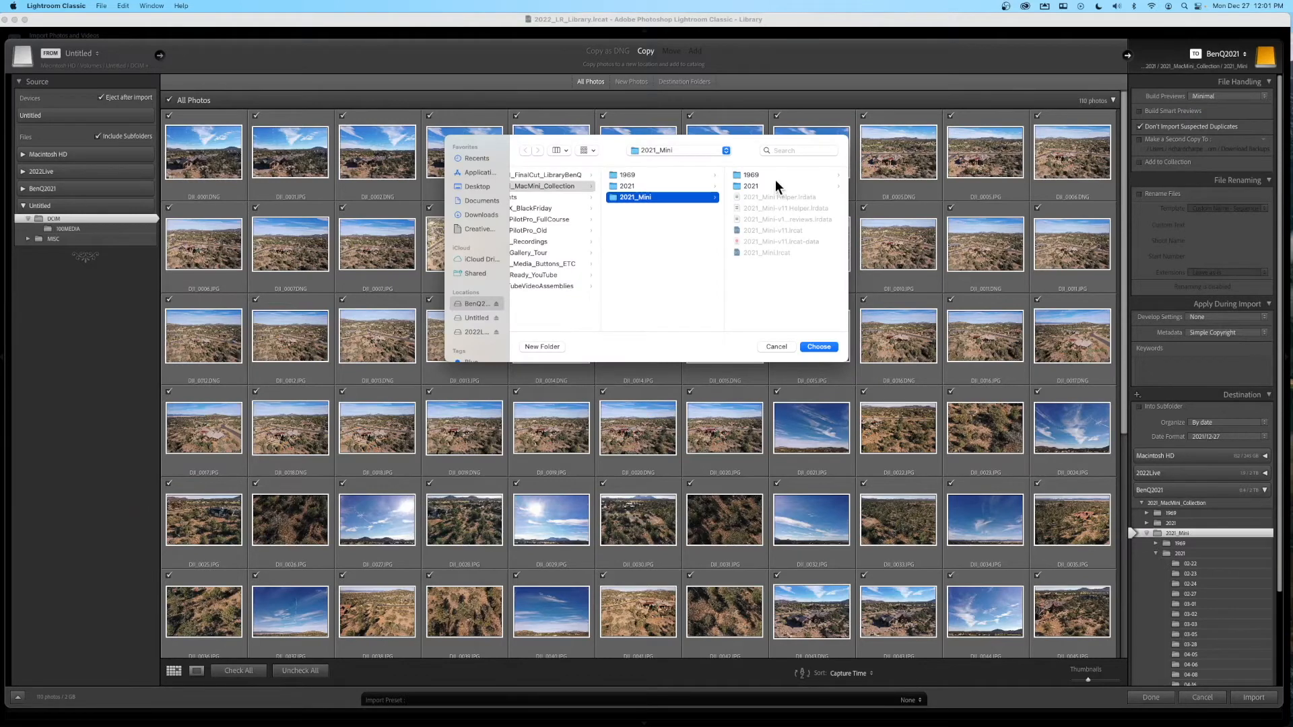
{"action": "left_click", "coordinate": [470, 331]}
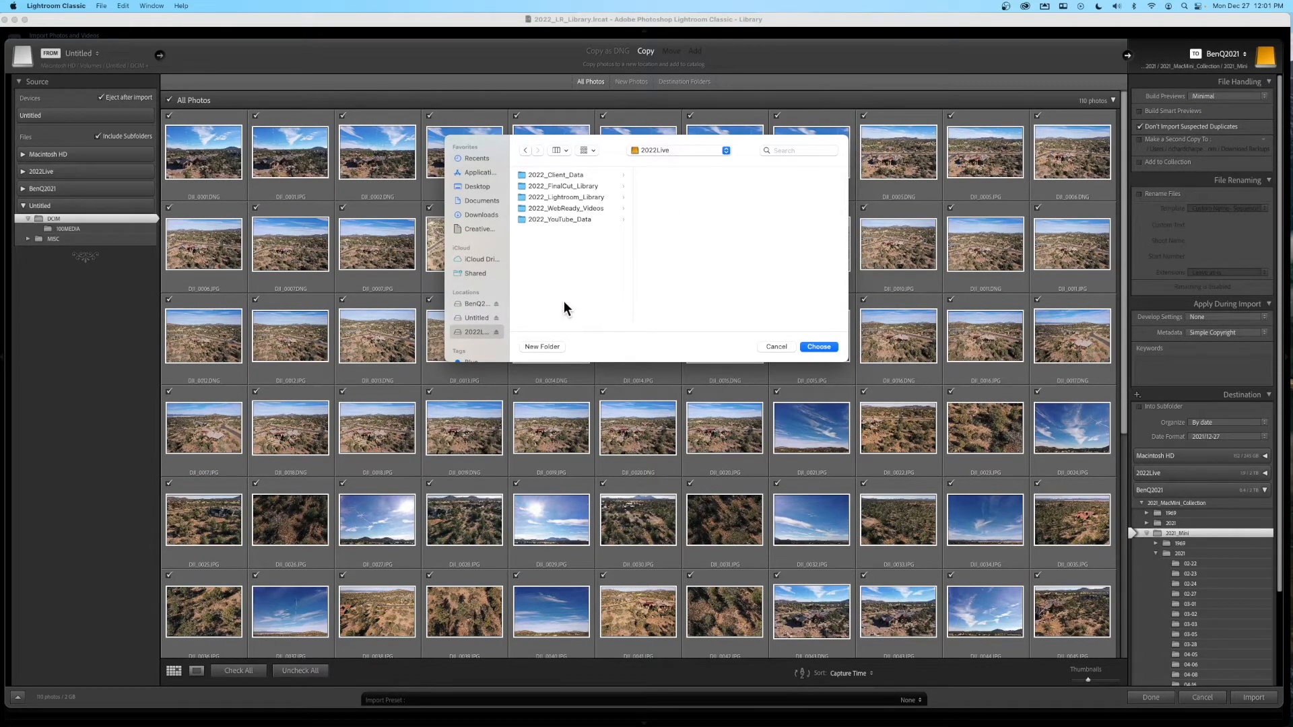
{"action": "left_click", "coordinate": [575, 197]}
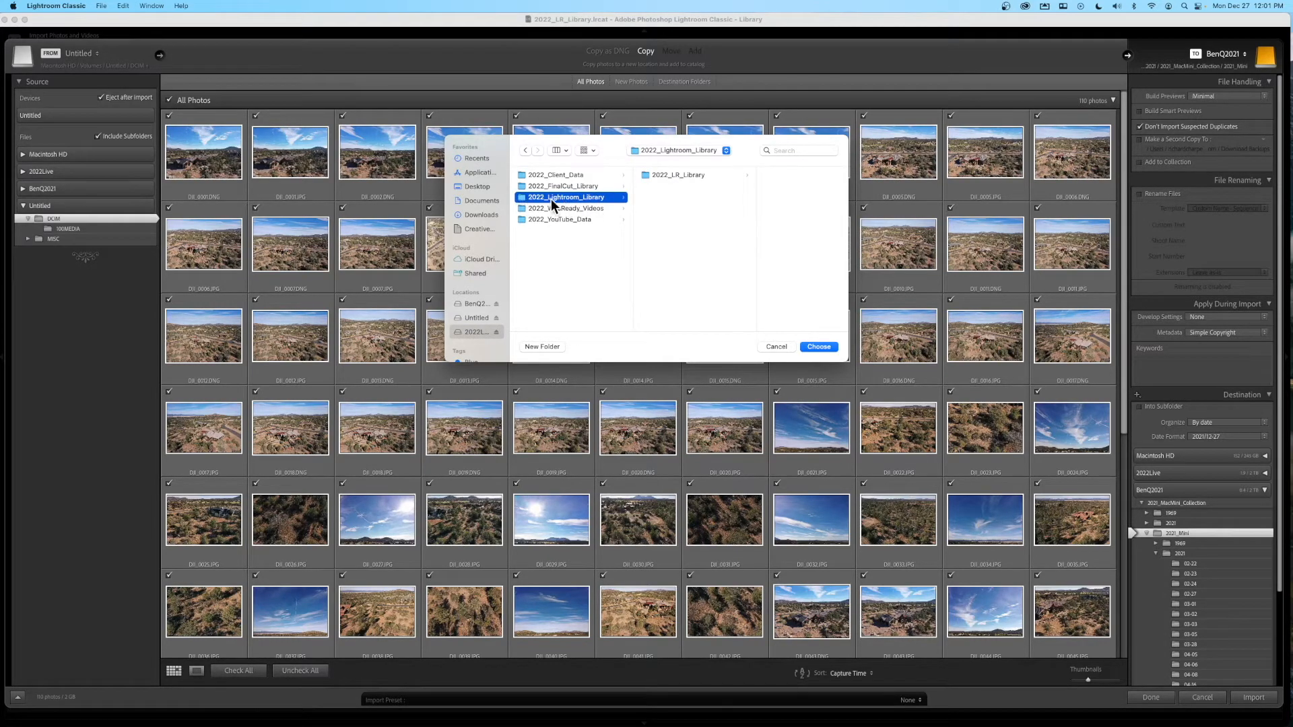
{"action": "left_click", "coordinate": [664, 175]}
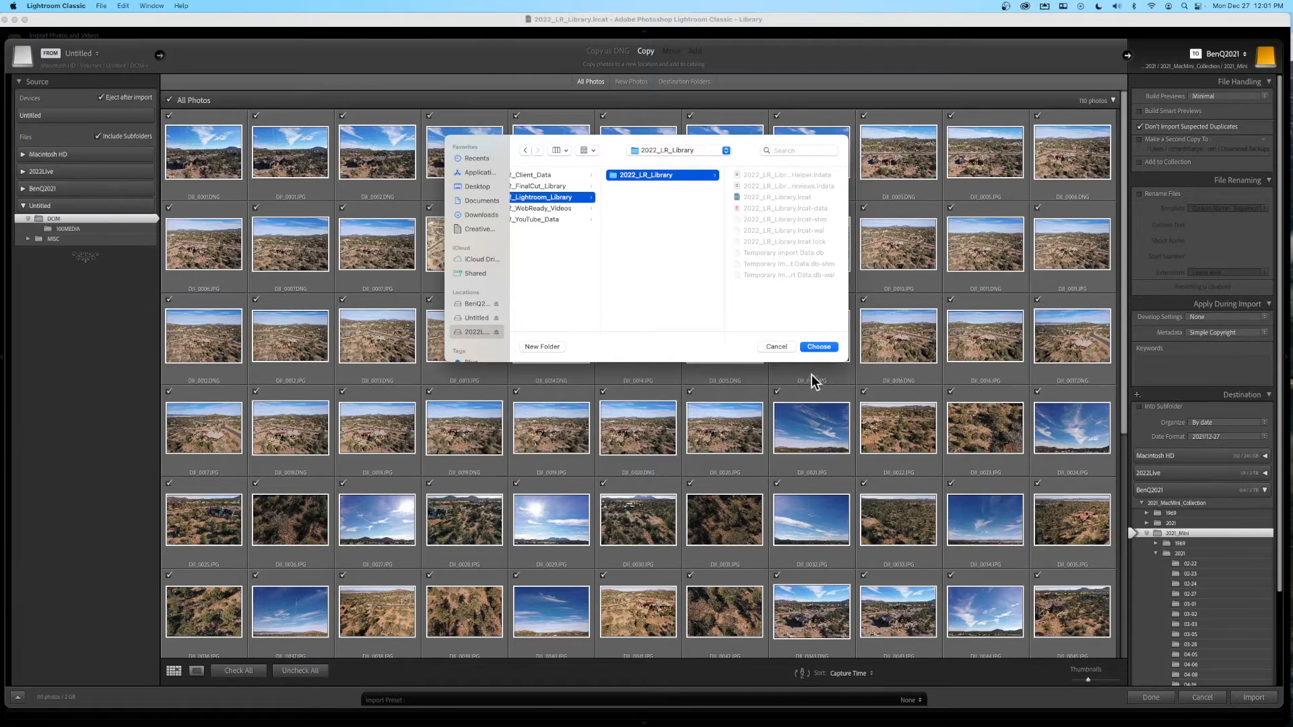
{"action": "left_click", "coordinate": [818, 347]}
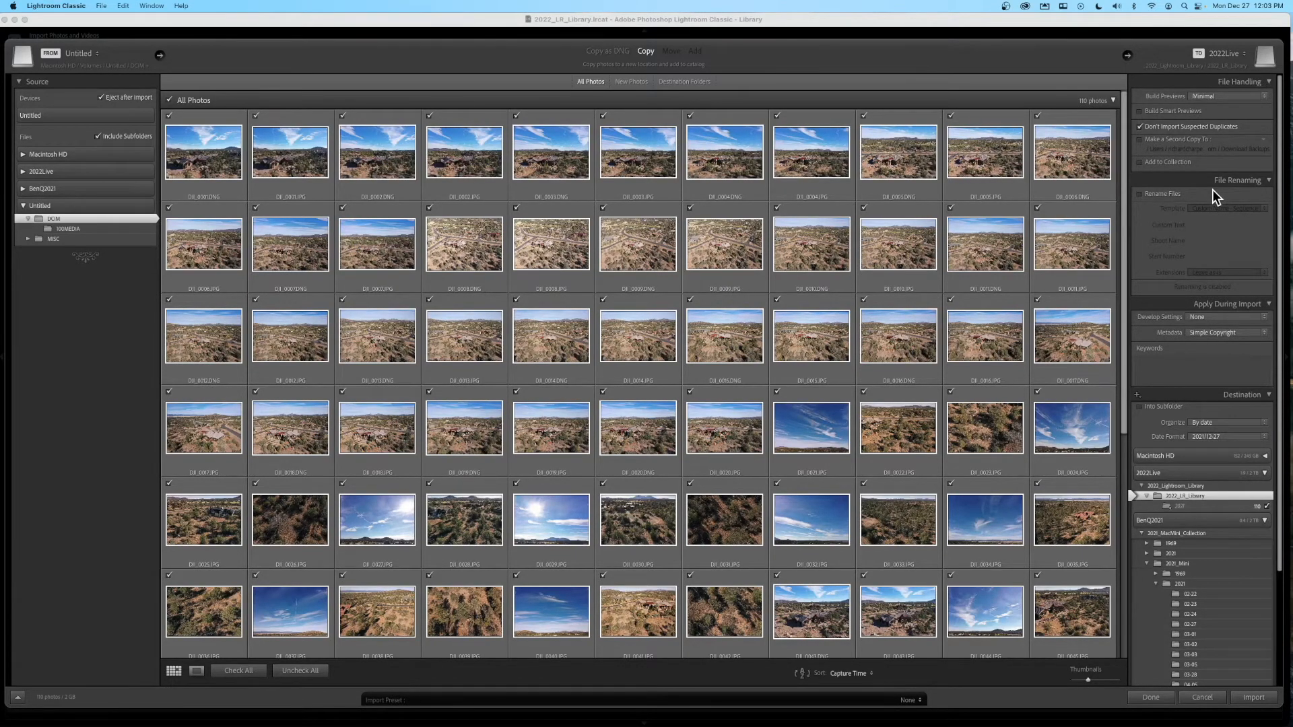
{"action": "scroll", "coordinate": [1195, 293], "scroll_direction": "down", "scroll_amount": 2}
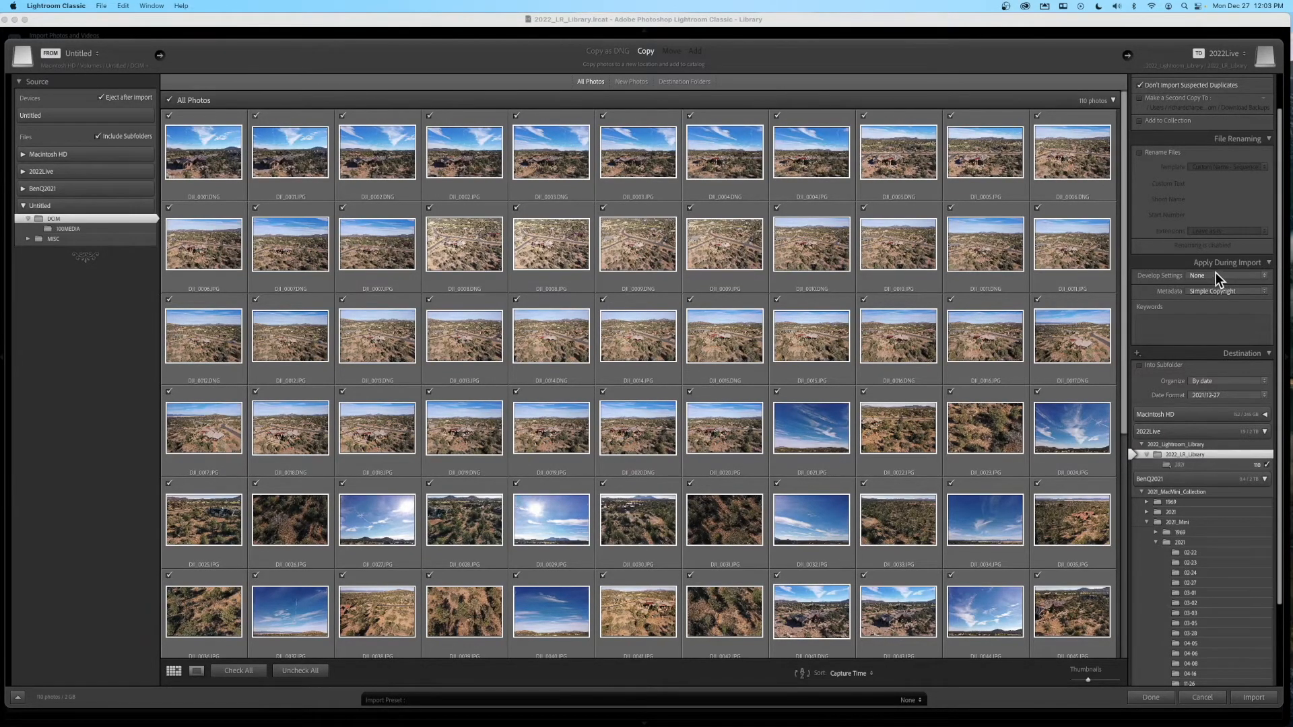
- Enter import keywords Talking Rock Ranch, Real Estate Photos and the client's name
{"action": "left_click", "coordinate": [1172, 332]}
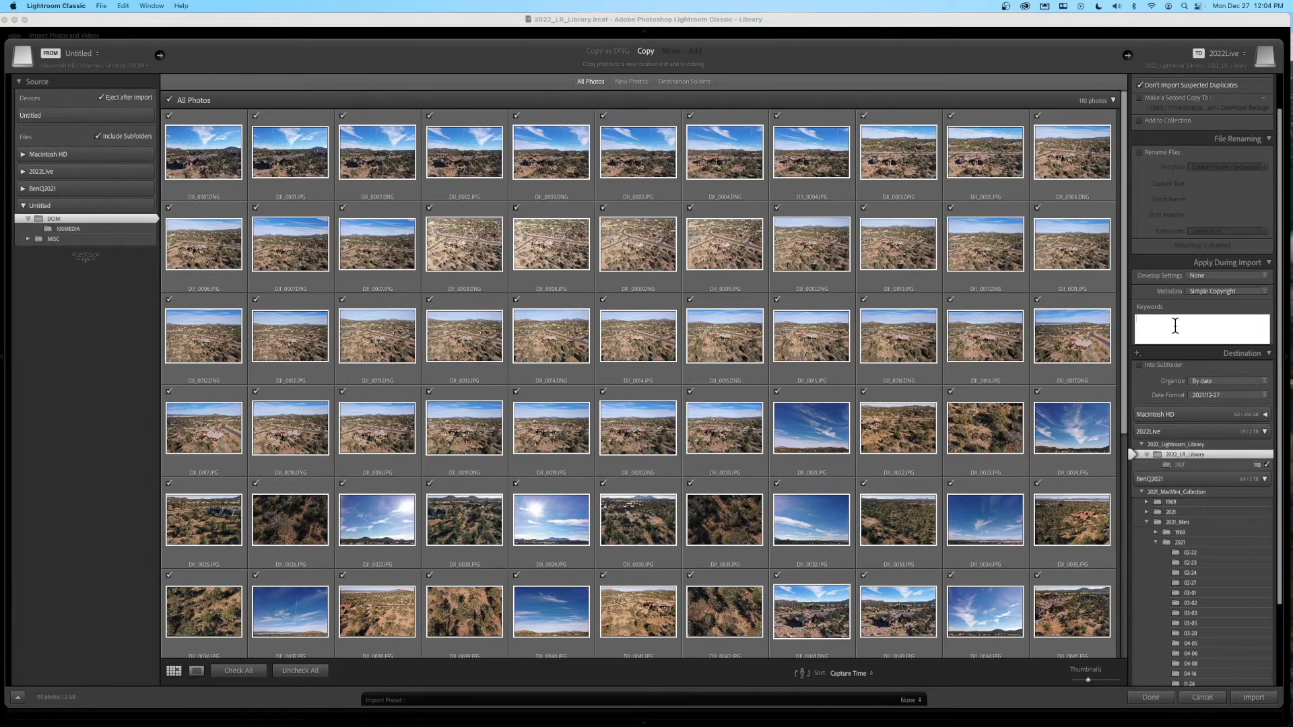
{"action": "type", "text": "Talking Rock Ranch, REal Estate Photos"}
- Collapse the BenQ2021 drive's folder tree in the Destination panel
{"action": "scroll", "coordinate": [1241, 492], "scroll_direction": "down", "scroll_amount": 3}
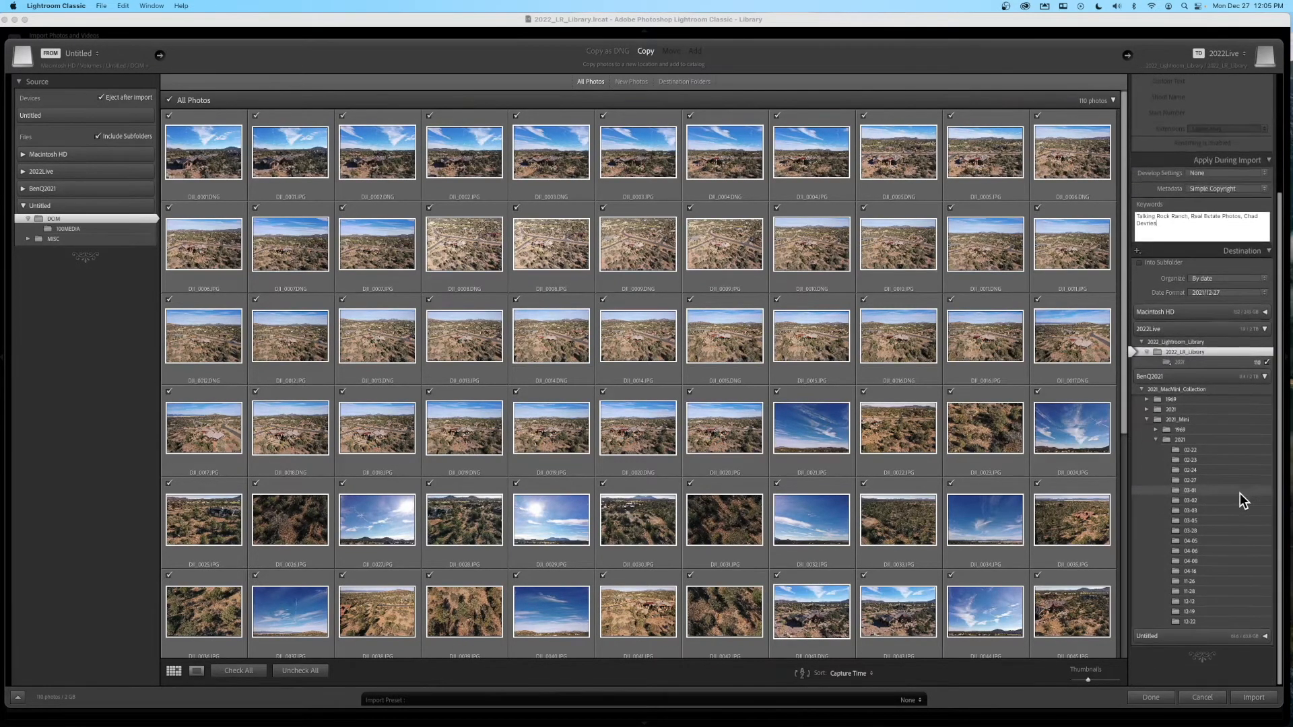
{"action": "scroll", "coordinate": [1239, 493], "scroll_direction": "up", "scroll_amount": 5}
{"action": "scroll", "coordinate": [1239, 493], "scroll_direction": "down", "scroll_amount": 4}
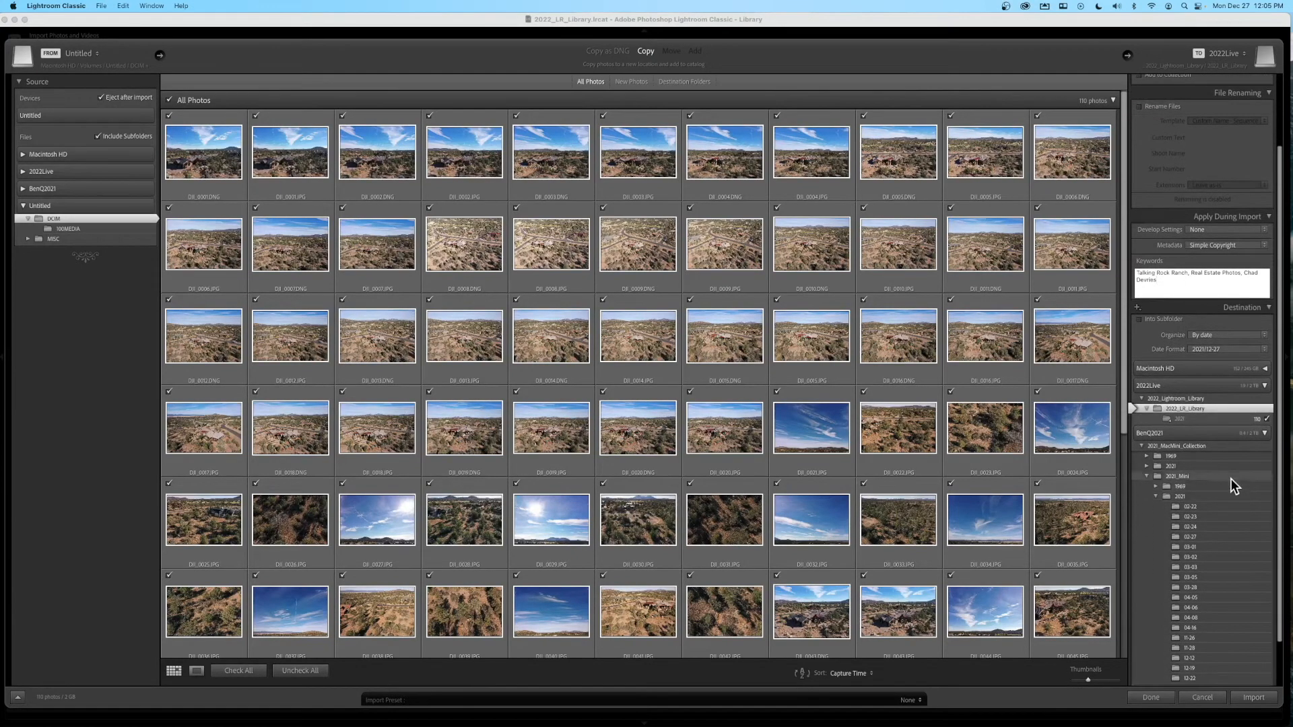
{"action": "left_click", "coordinate": [1264, 433]}
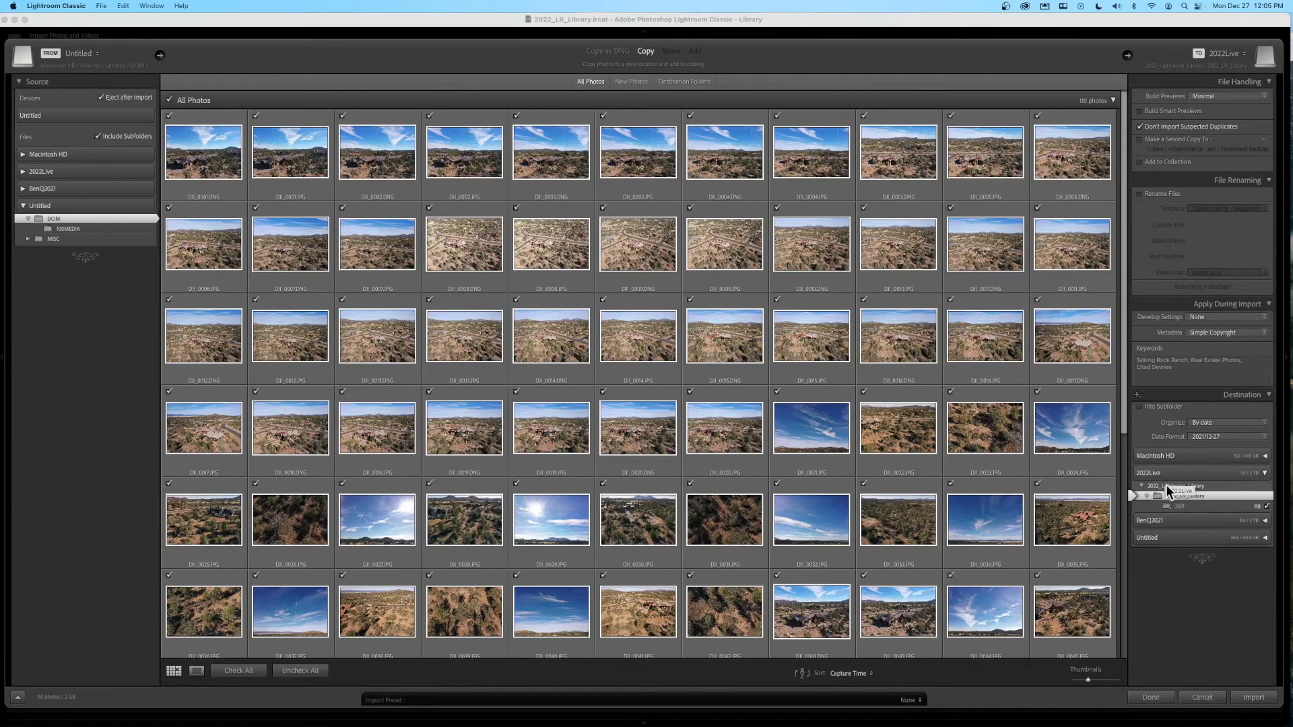
- Start the import with GPS address lookup enabled and show the import progress
{"action": "left_click", "coordinate": [1250, 699]}
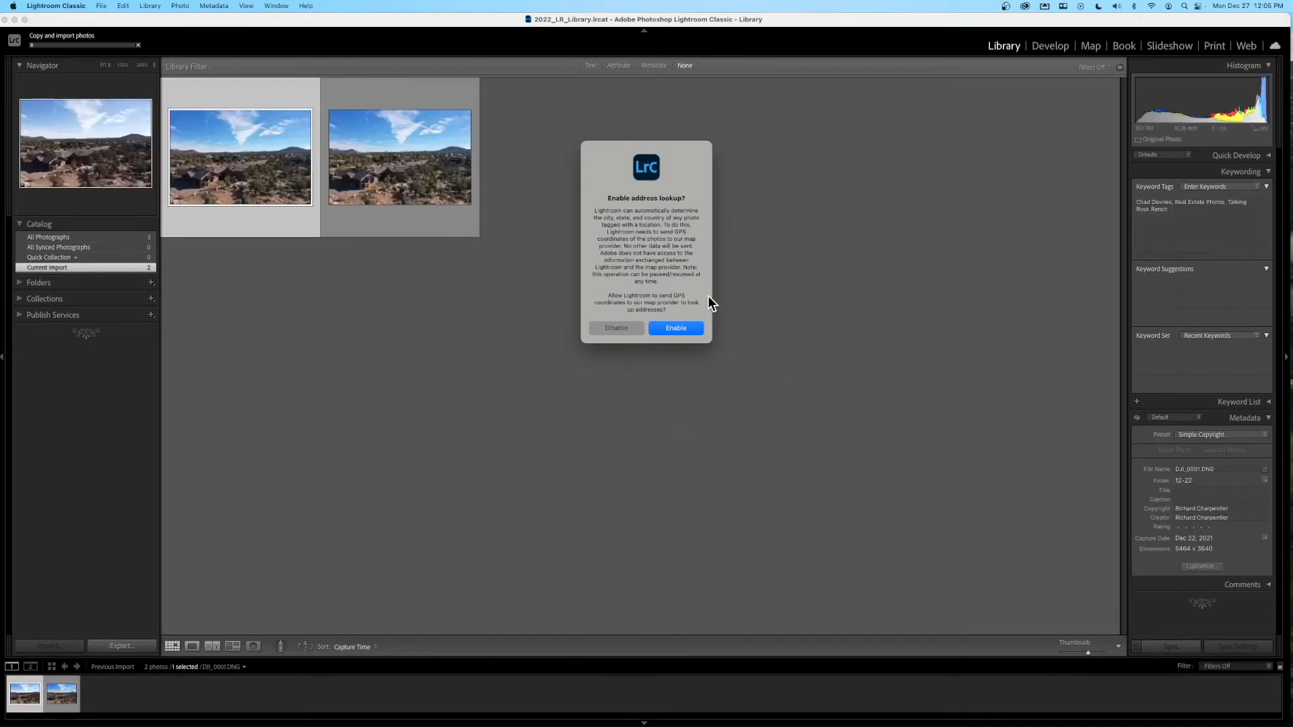
{"action": "left_click", "coordinate": [673, 328]}
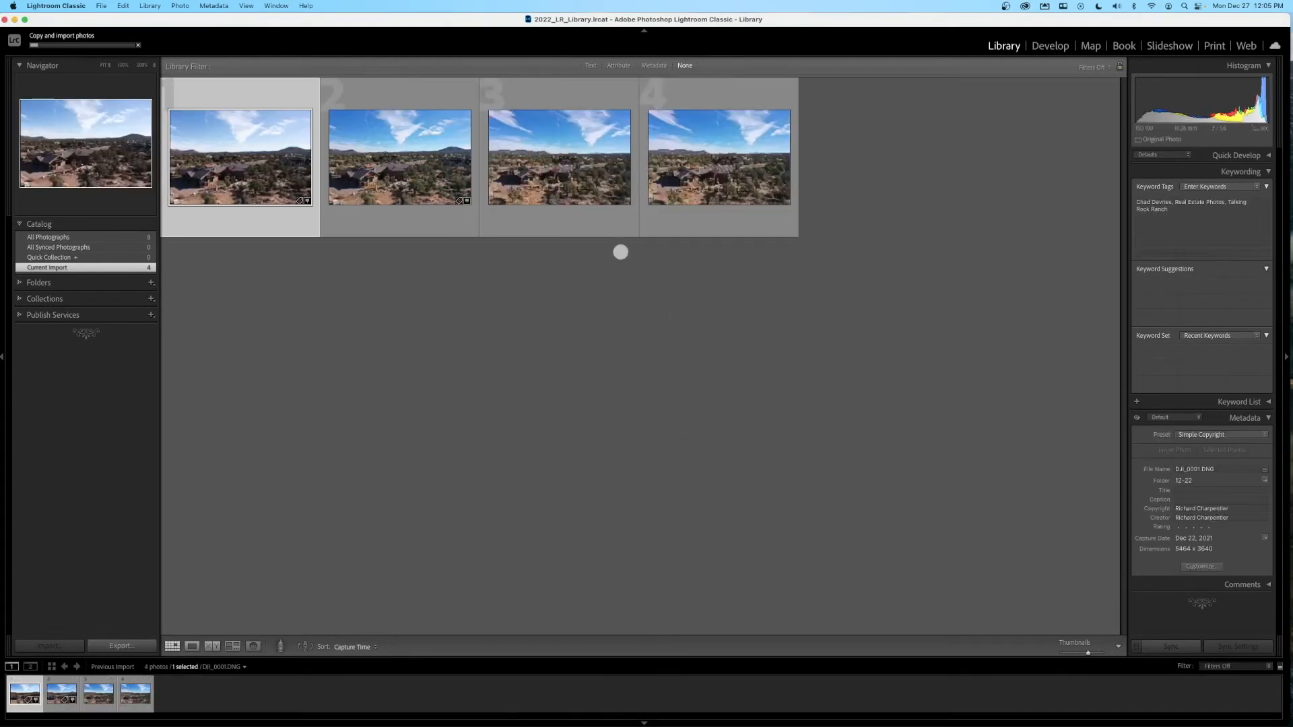
{"action": "left_click", "coordinate": [39, 40]}
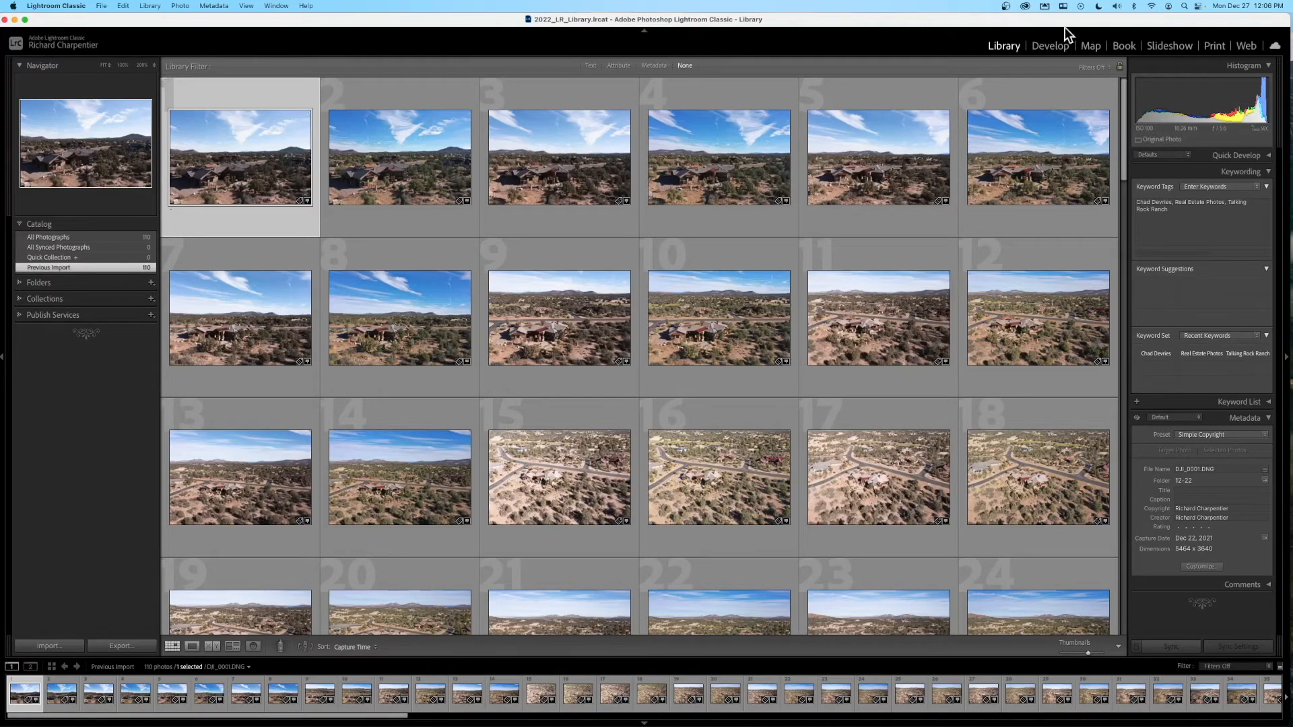
- Show the imported photos in the Map module, centred on the Talking Rock Ranch markers
{"action": "left_click", "coordinate": [1097, 50]}
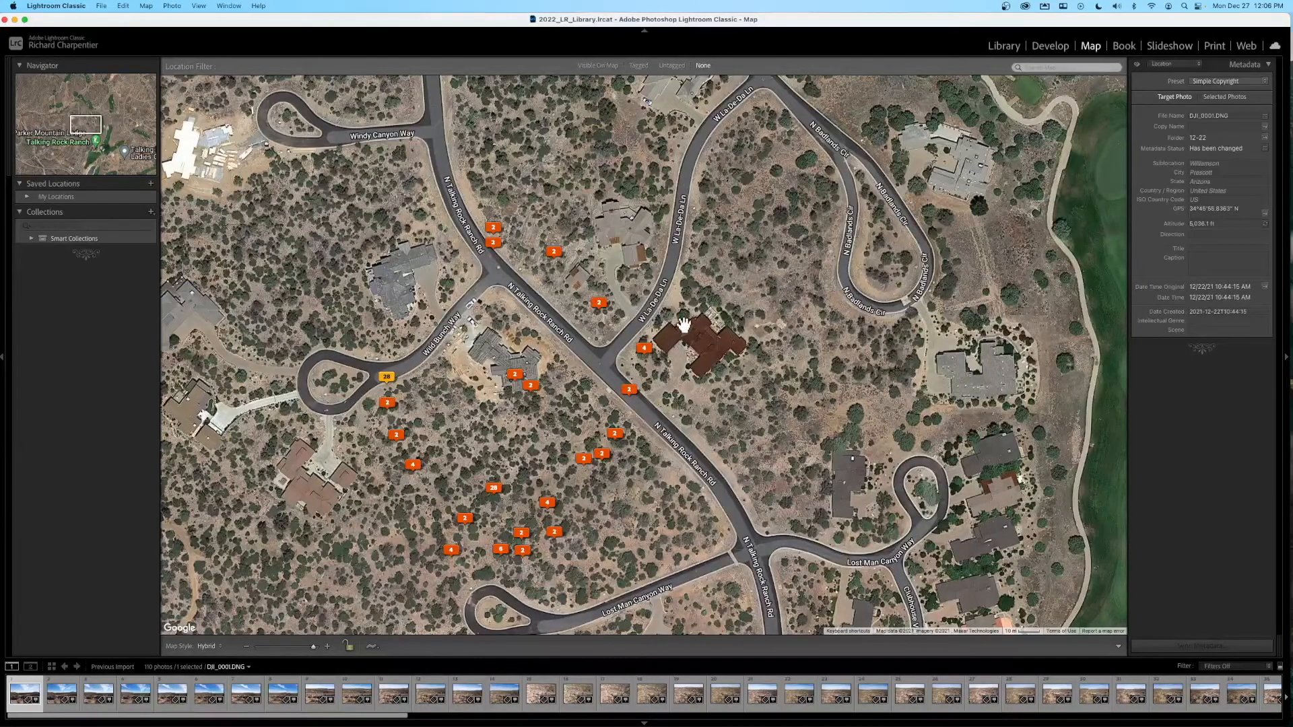
{"action": "left_click_drag", "start_coordinate": [538, 314], "coordinate": [601, 229]}
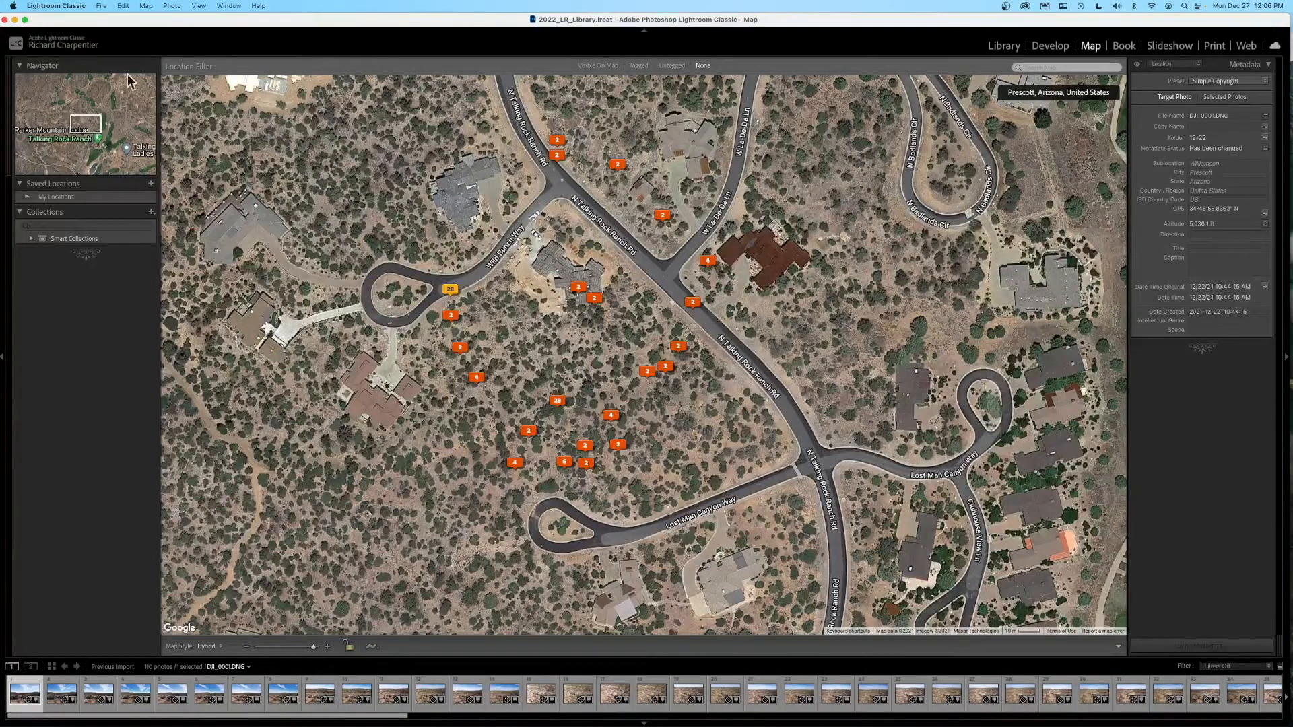
- Hide Lightroom and bring the Finder window of the 2022_LR_Library folder forward
{"action": "left_click", "coordinate": [14, 19]}
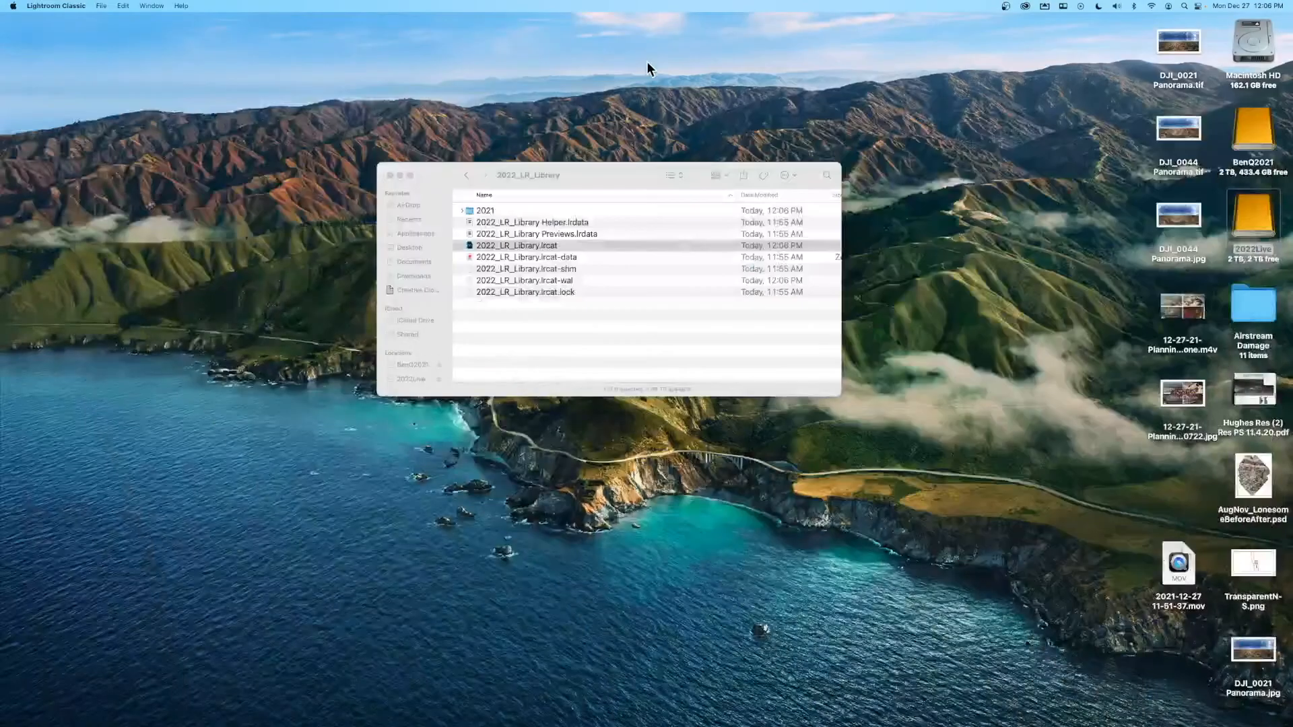
{"action": "left_click", "coordinate": [631, 151]}
{"action": "left_click_drag", "start_coordinate": [630, 151], "coordinate": [631, 121]}
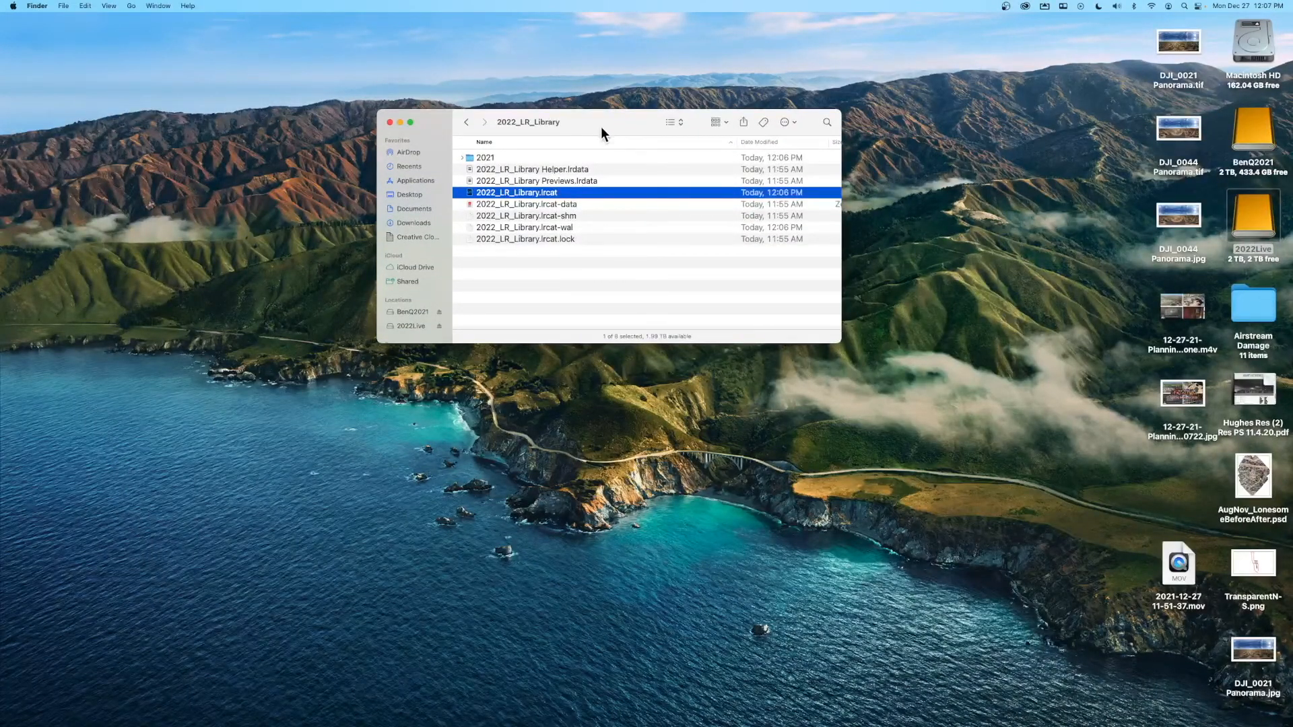
{"action": "double_click", "coordinate": [506, 157]}
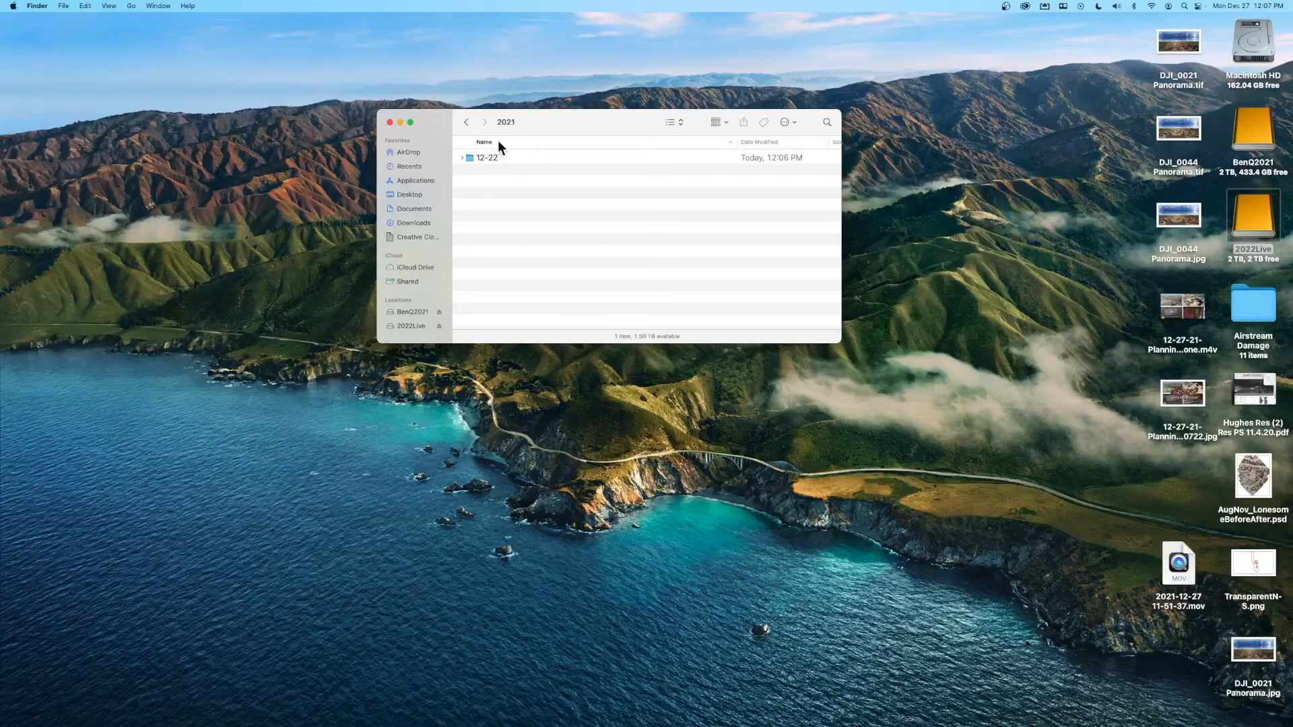
{"action": "left_click", "coordinate": [465, 124]}
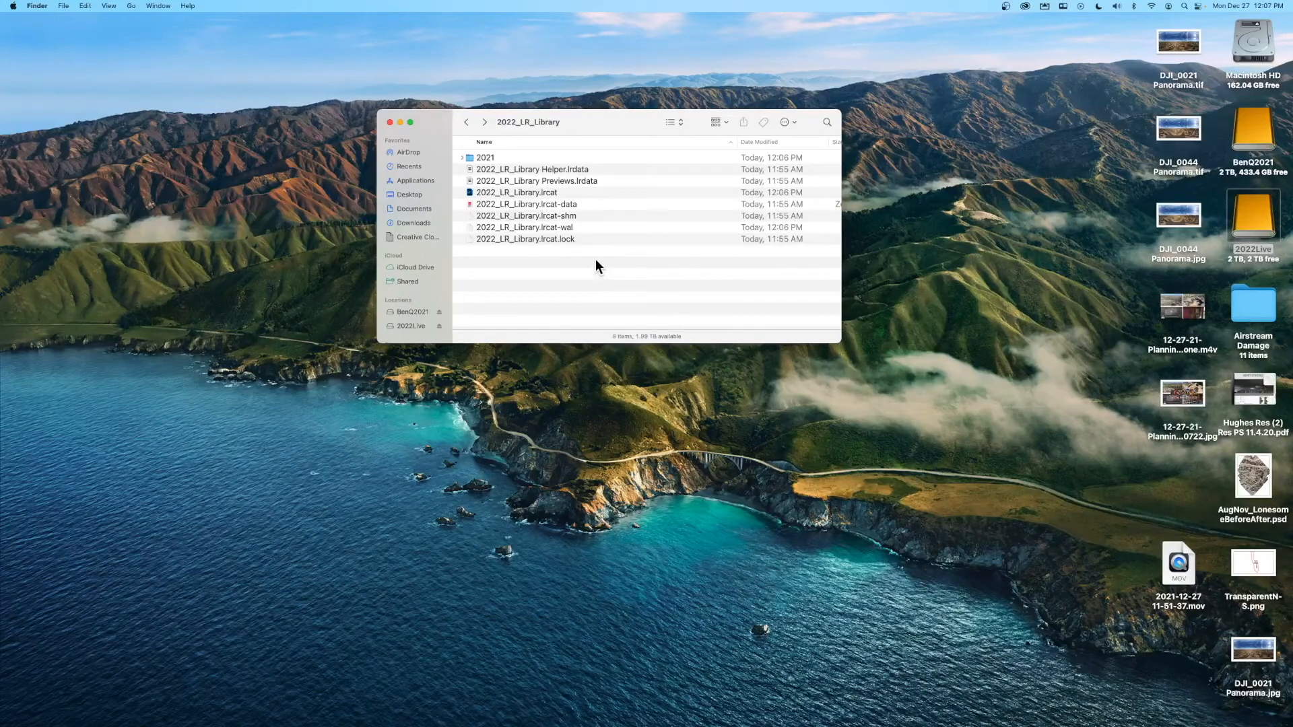
{"action": "mouse_move", "coordinate": [592, 122]}
{"action": "left_mouse_down"}
{"action": "mouse_move", "coordinate": [583, 110]}
{"action": "mouse_move", "coordinate": [612, 120]}
{"action": "left_mouse_up"}
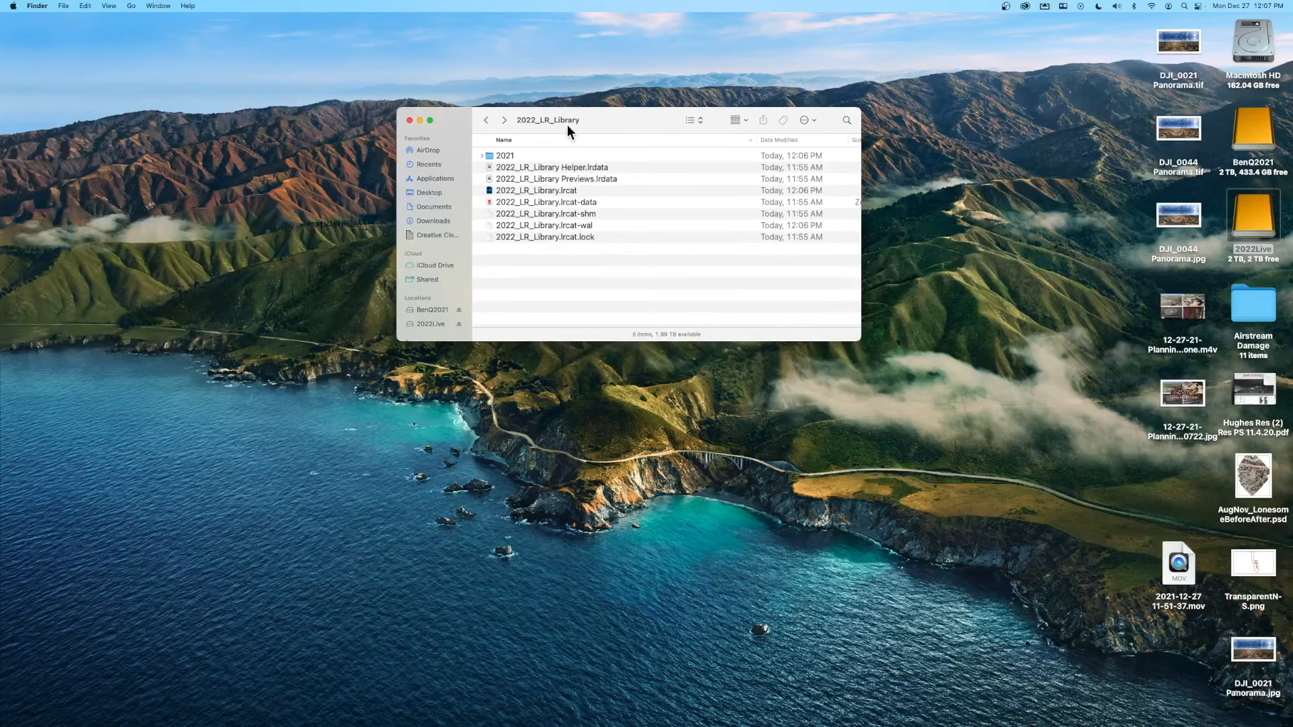
- Browse into 2021/12-22, select DJI_0002.JPG, then close Finder and restore Lightroom
{"action": "left_click", "coordinate": [503, 156]}
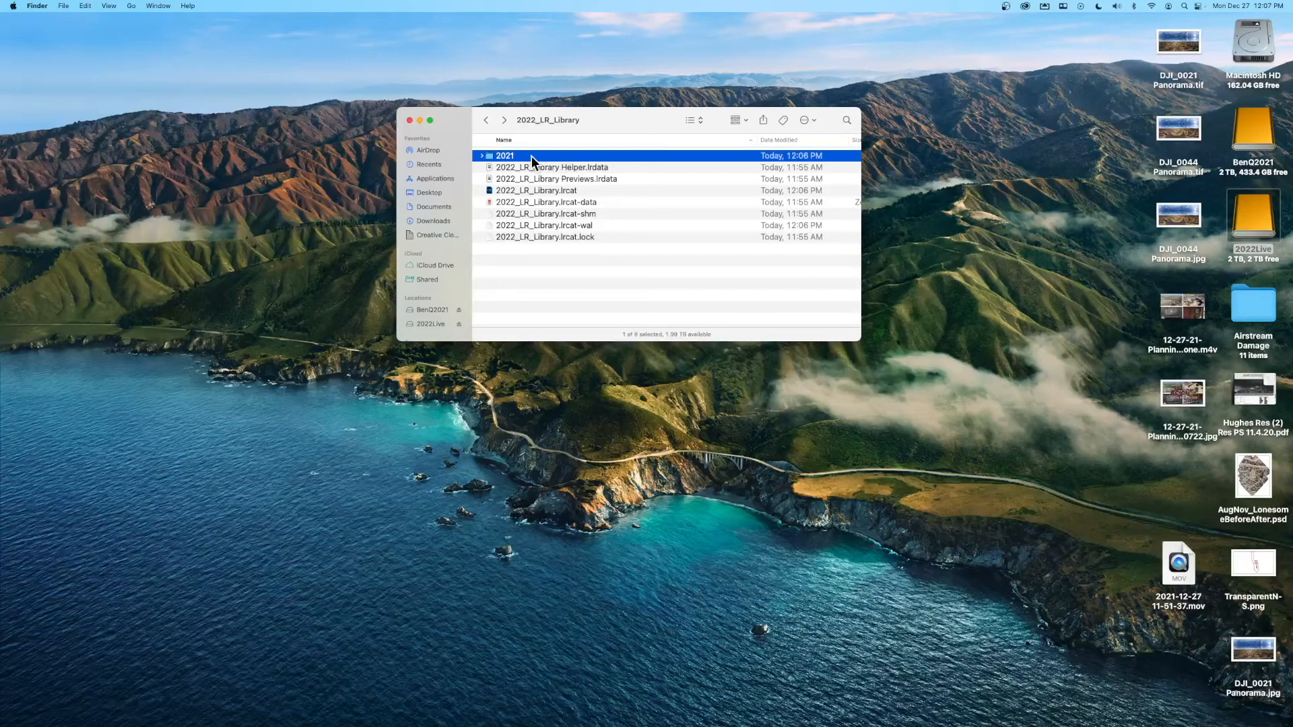
{"action": "double_click", "coordinate": [532, 156]}
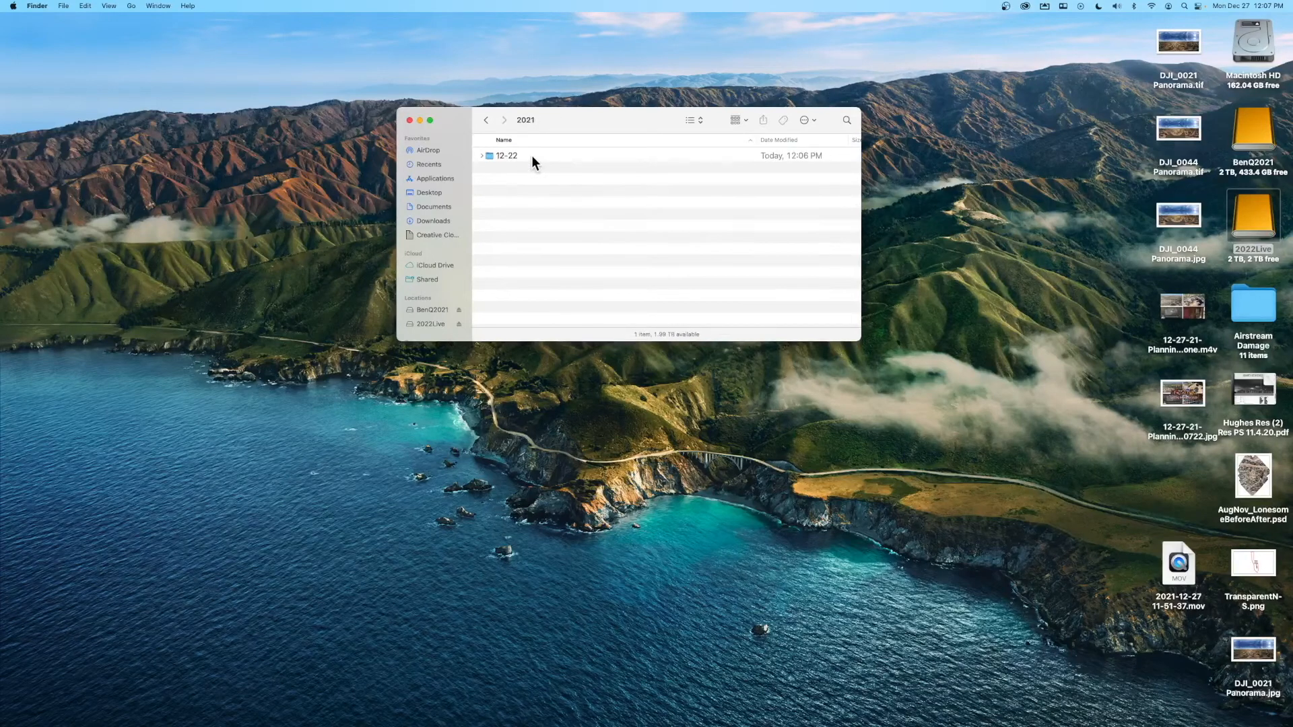
{"action": "left_click", "coordinate": [530, 156]}
{"action": "double_click", "coordinate": [531, 155]}
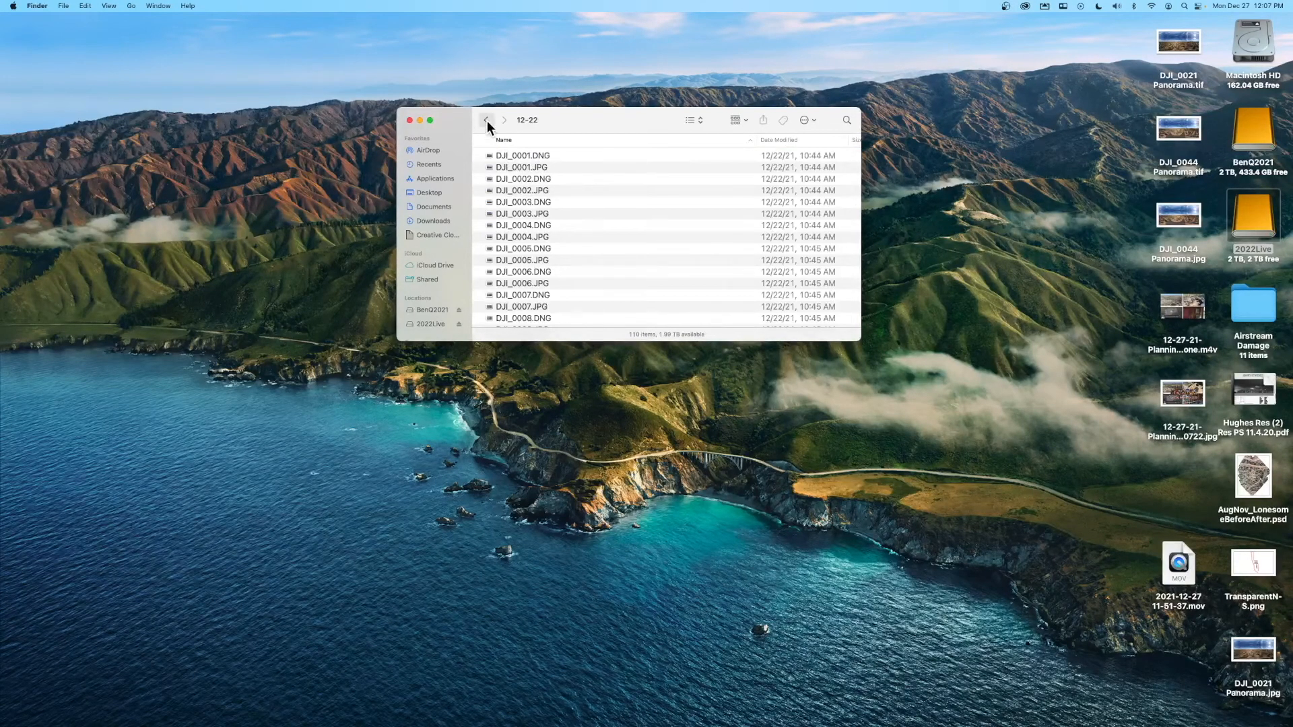
{"action": "left_click", "coordinate": [486, 120]}
{"action": "double_click", "coordinate": [504, 152]}
{"action": "left_click", "coordinate": [545, 190]}
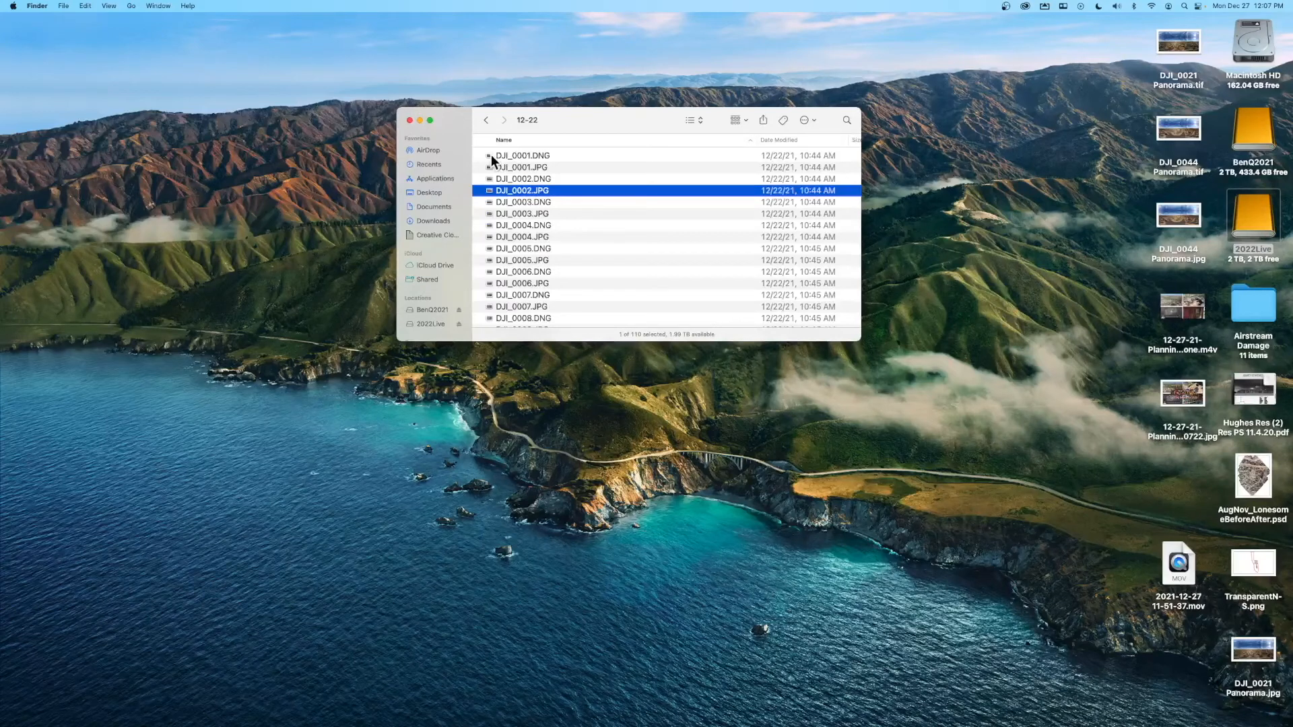
{"action": "left_click", "coordinate": [410, 121]}
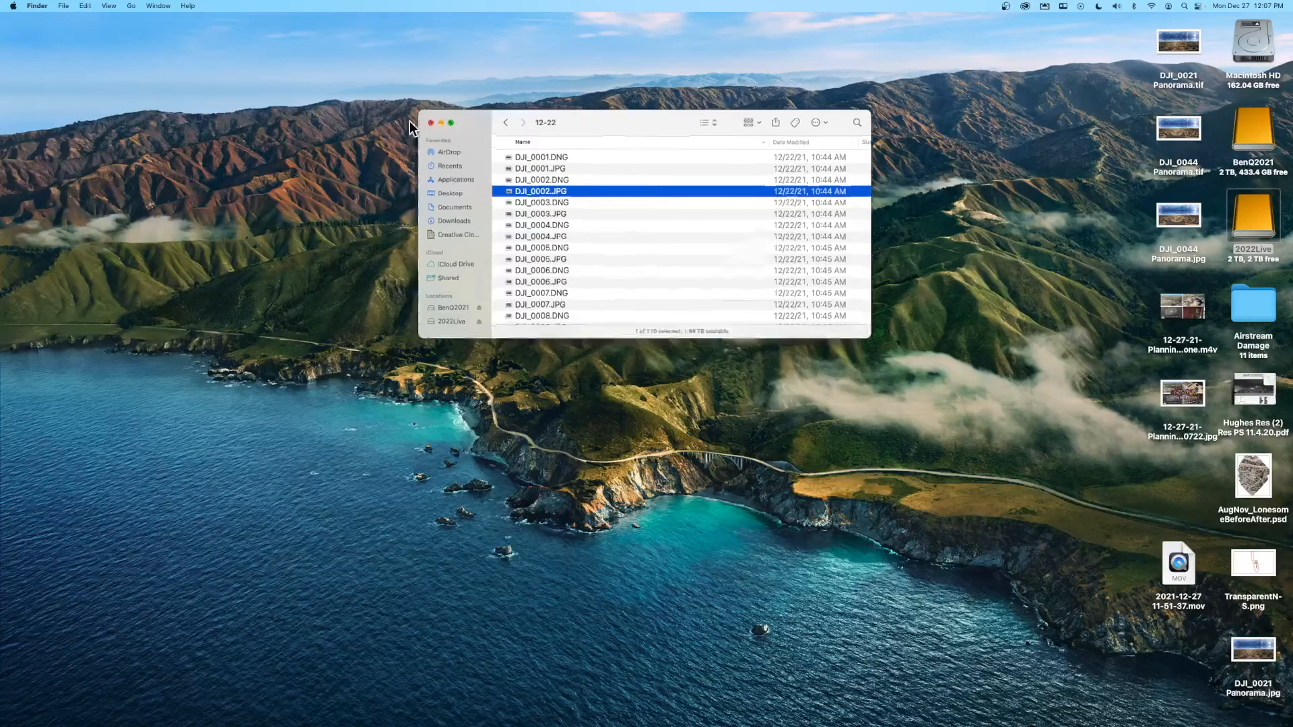
{"action": "left_click", "coordinate": [1123, 718]}
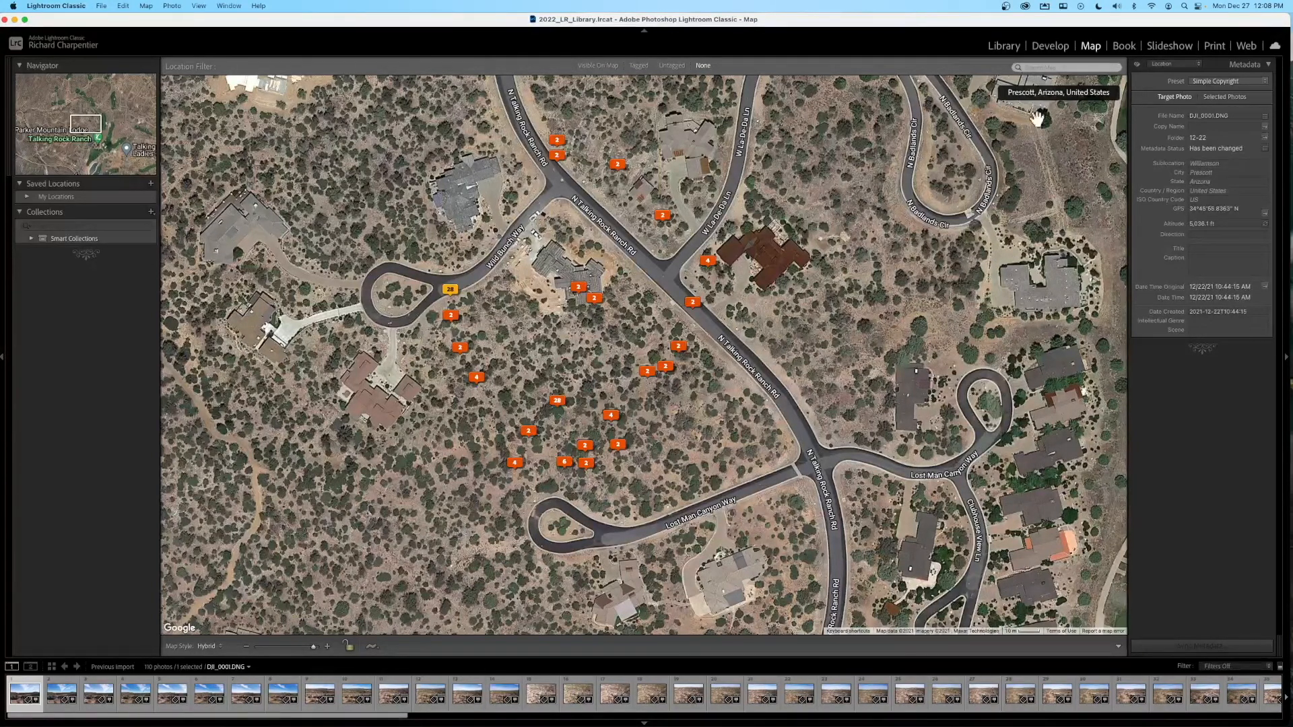
- Switch from the Map module back to the Library grid of imported drone photos
{"action": "left_click", "coordinate": [1005, 45]}
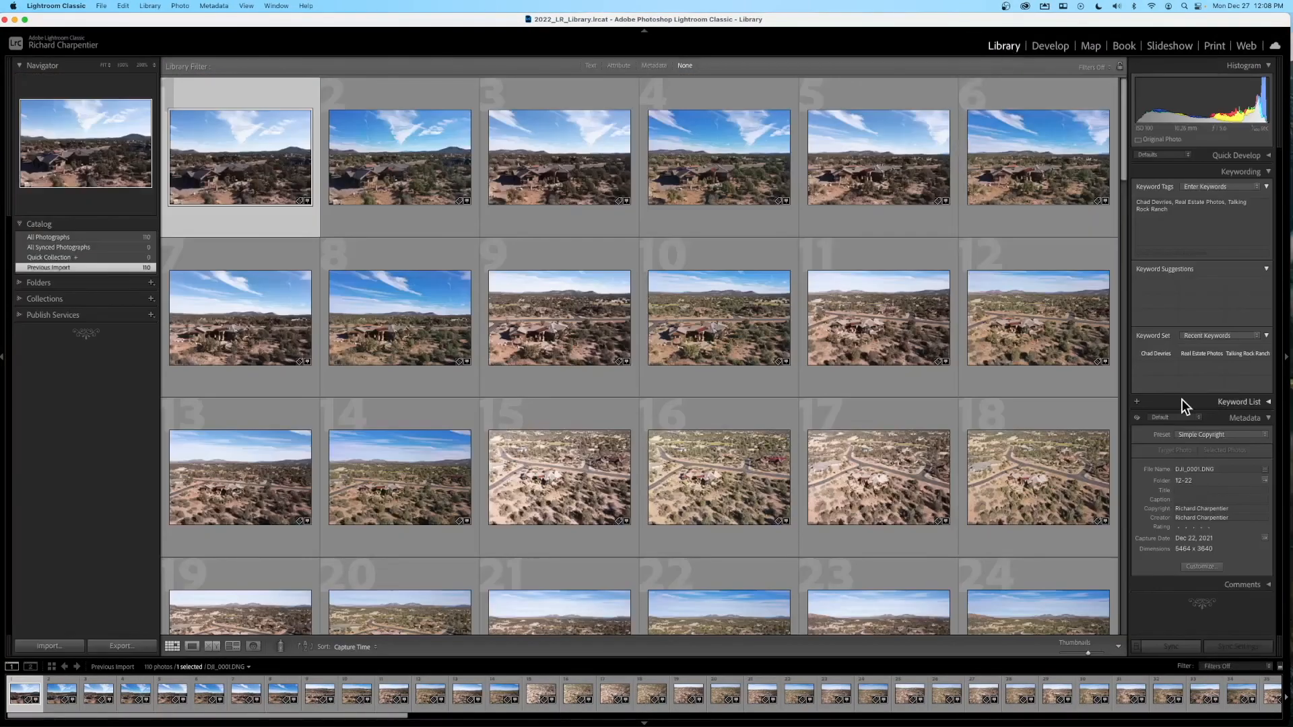